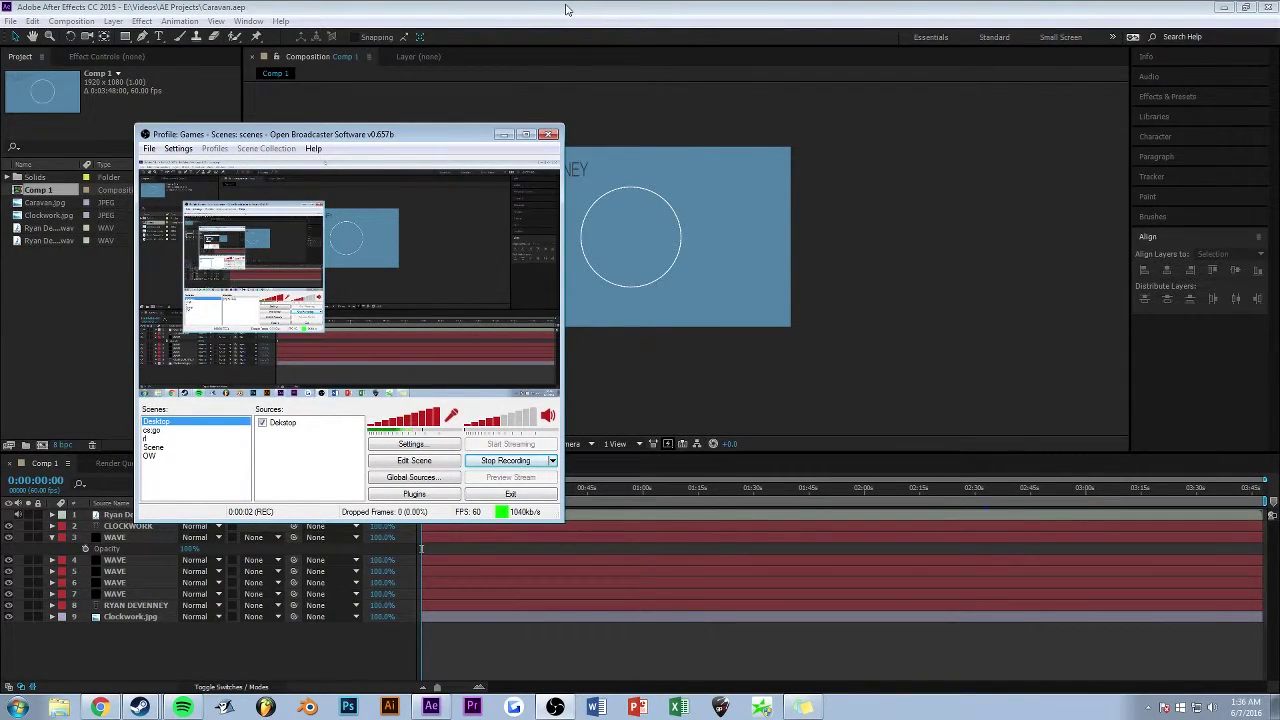
- Bring the After Effects window with Caravan.aep's Comp 1 in front of the OBS recorder
left_click(566, 9)
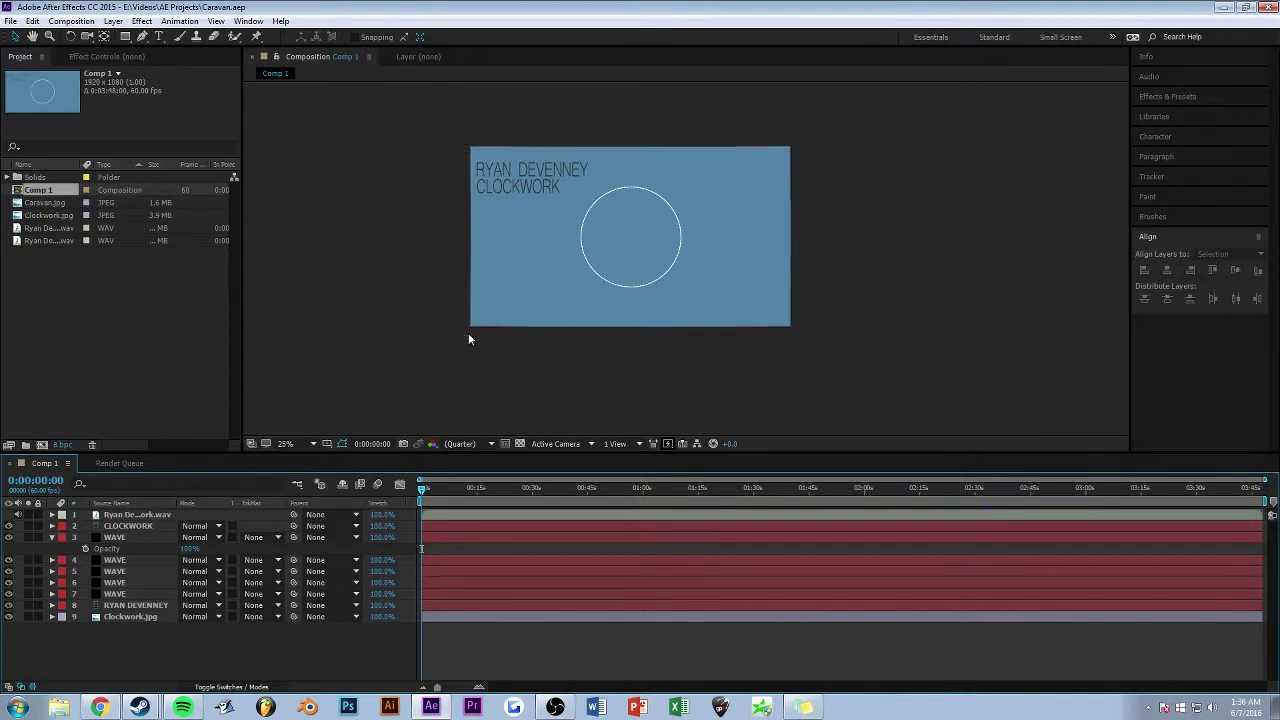
key("comma")
key("period")
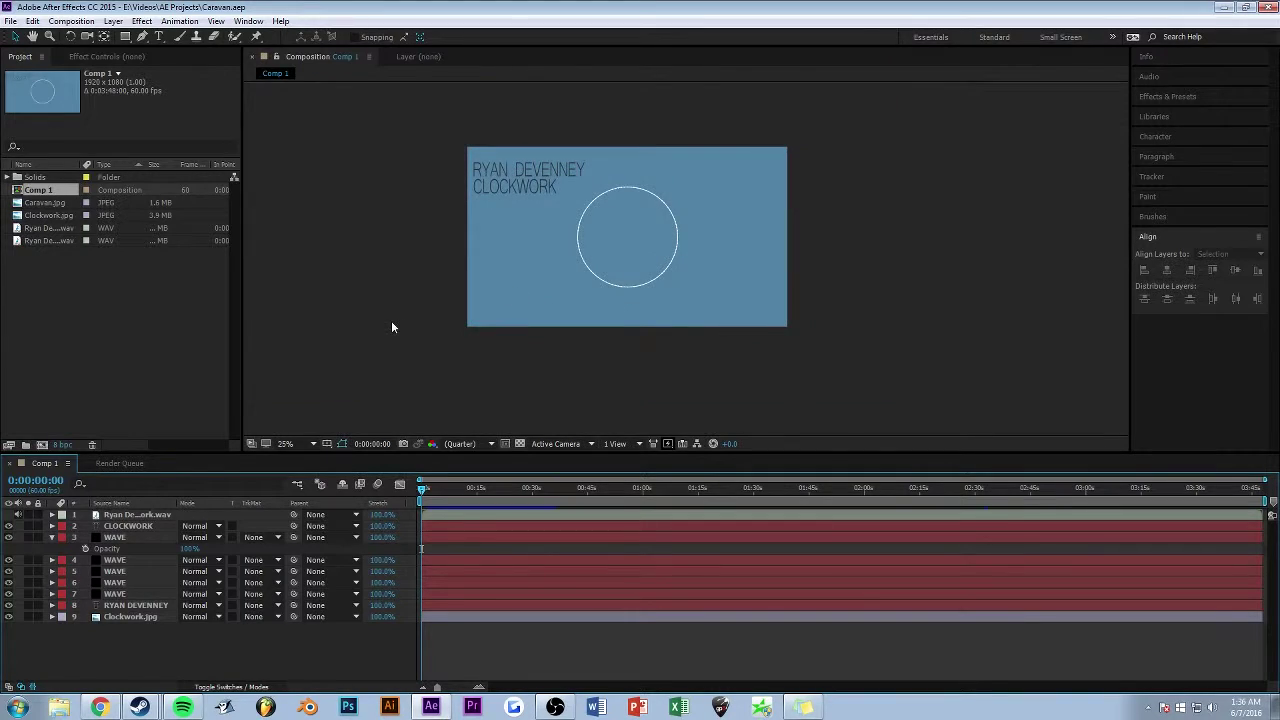
left_click(150, 525)
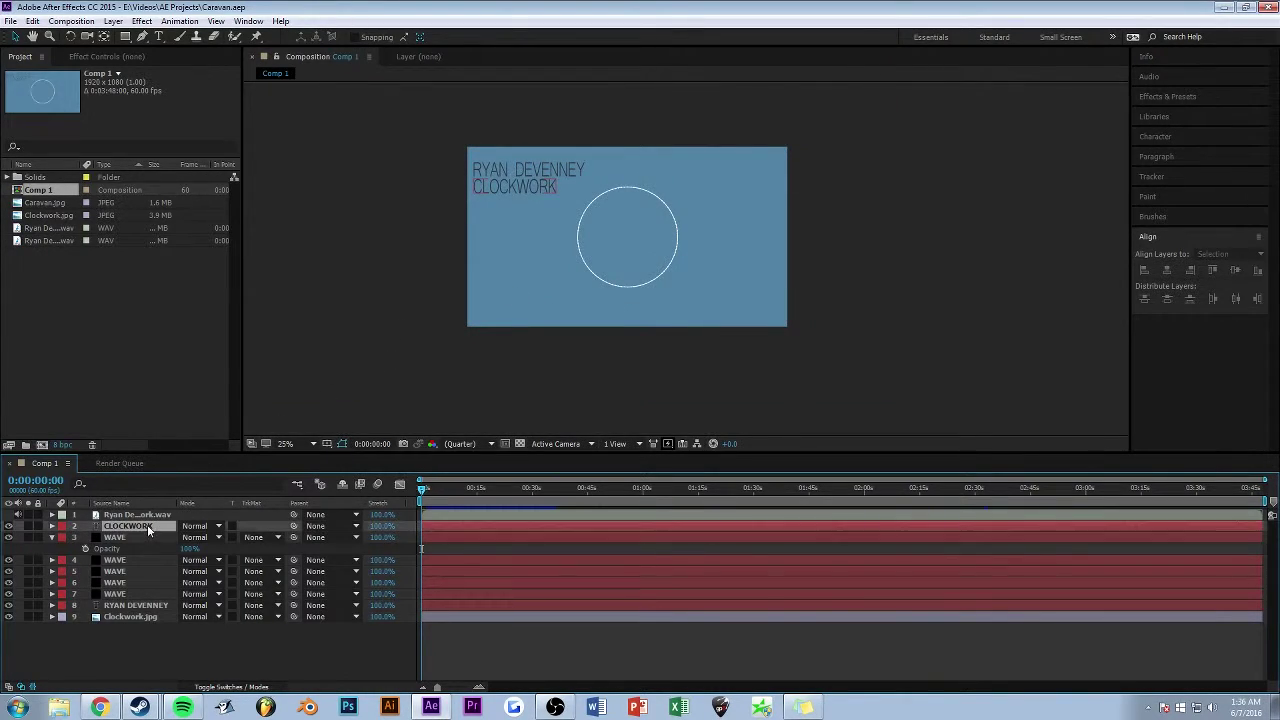
left_click(138, 606)
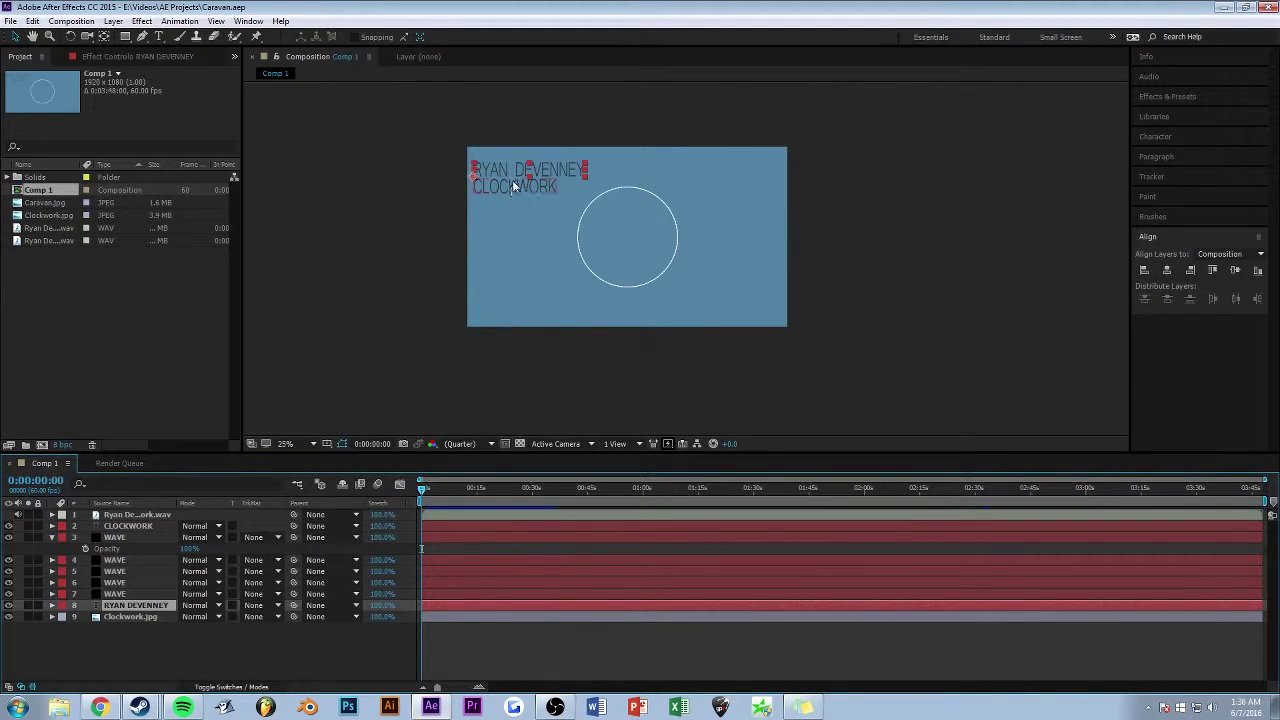
key("t")
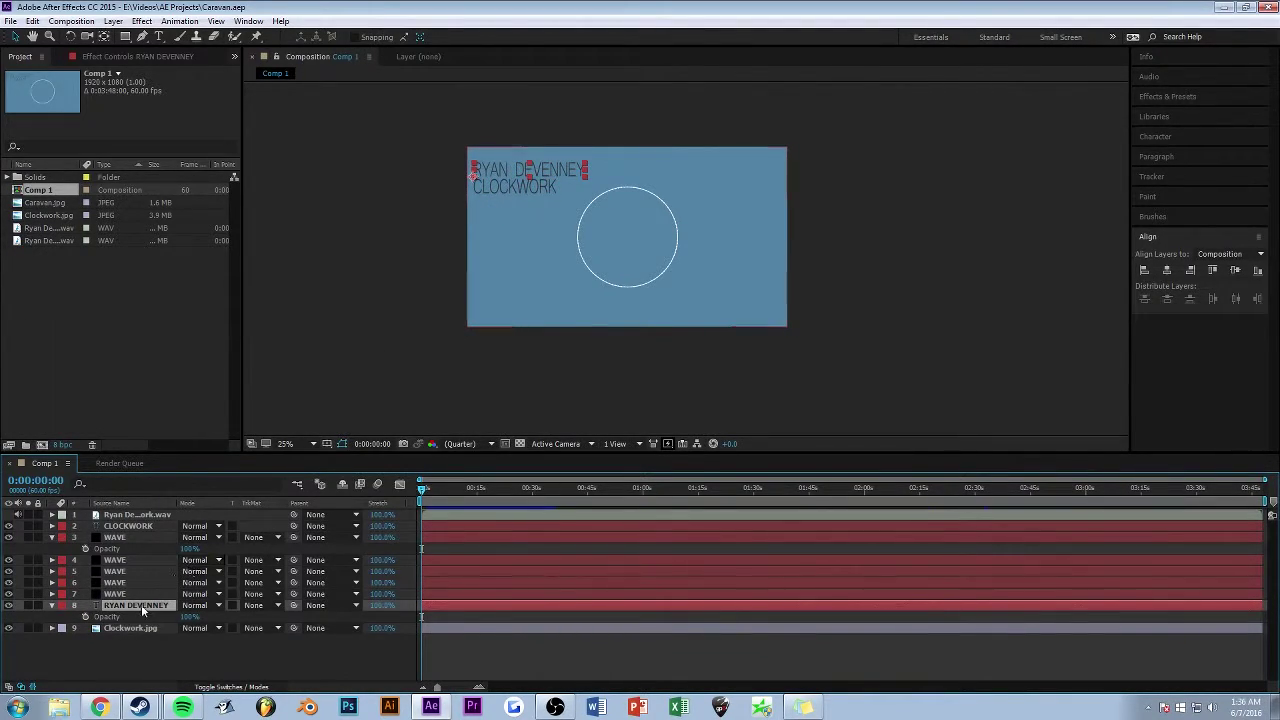
left_click(158, 36)
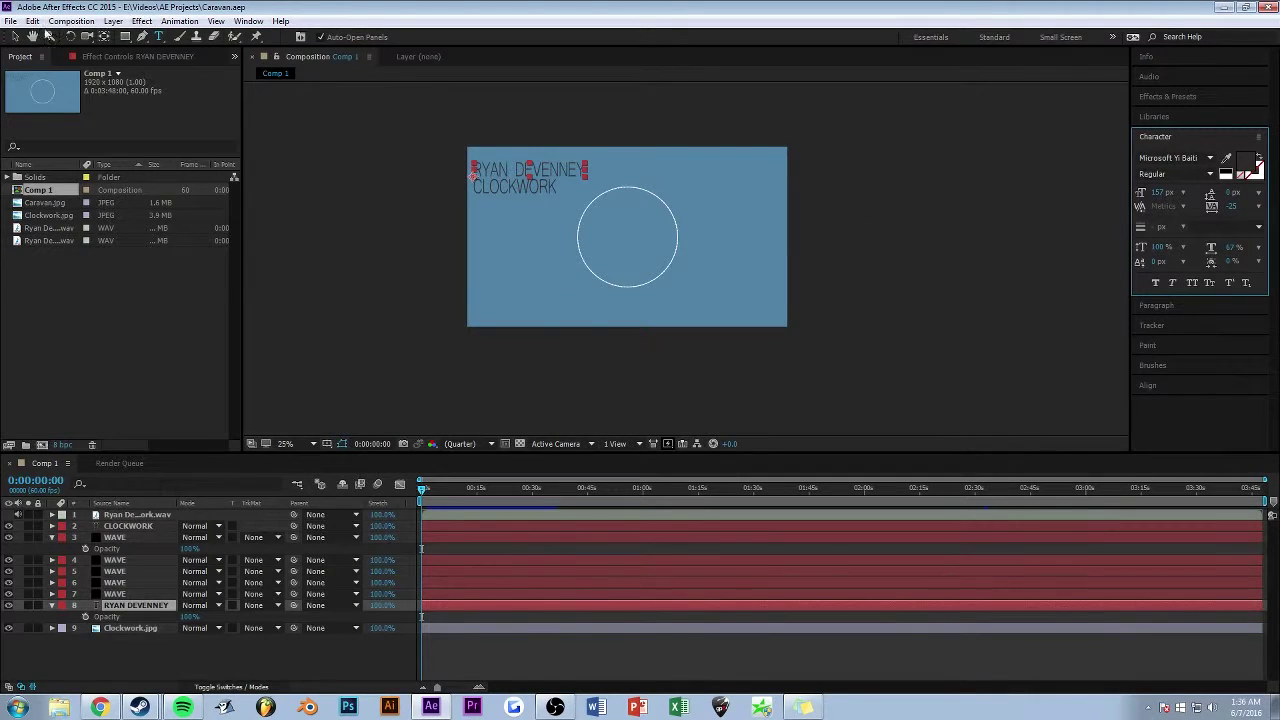
left_click(15, 36)
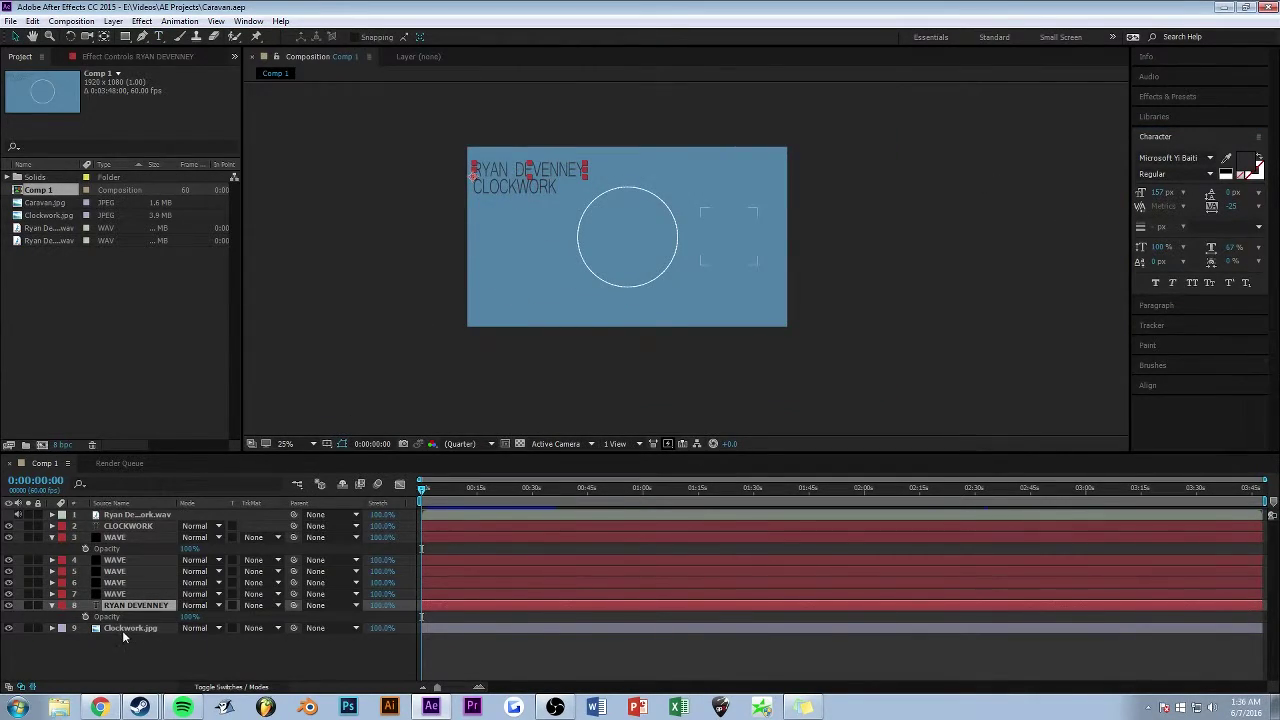
- Show Clockwork.jpg's Opacity keyframes and scrub a zoomed-in timeline to preview its fade-in from 0%
left_click(125, 628)
key("t")
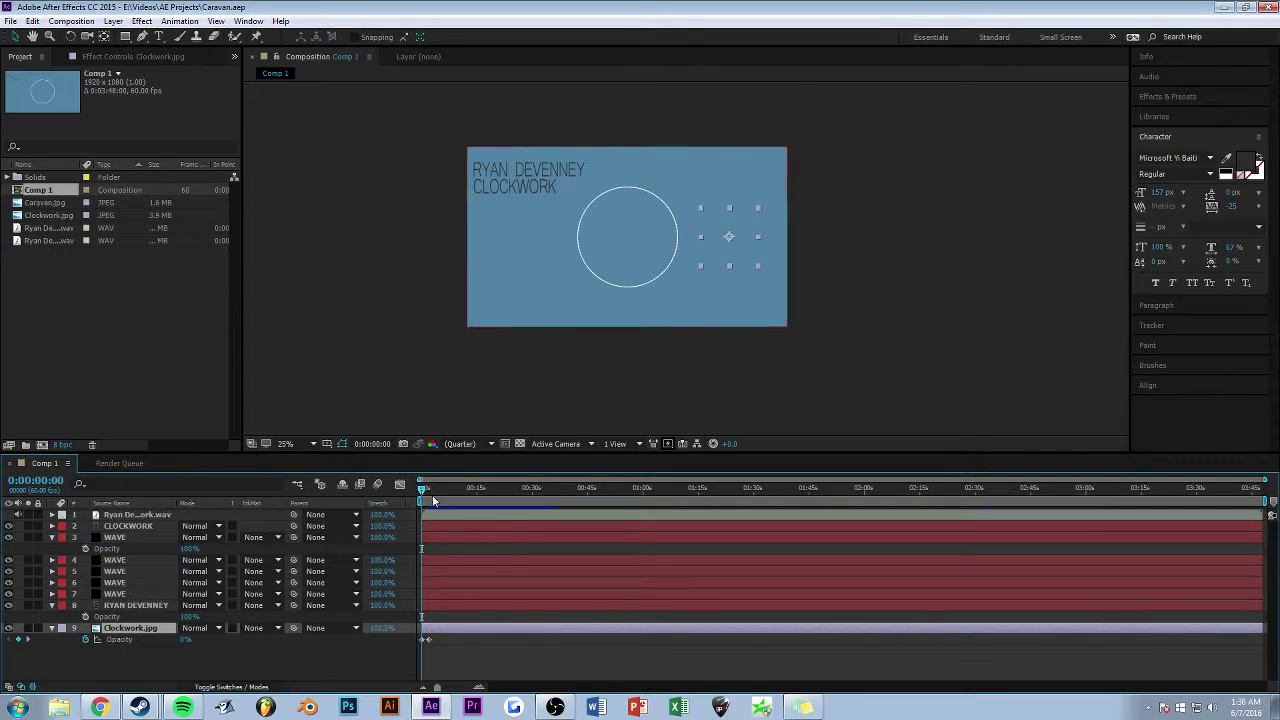
left_click_drag(422, 490, 420, 490)
left_click_drag(437, 689, 461, 689)
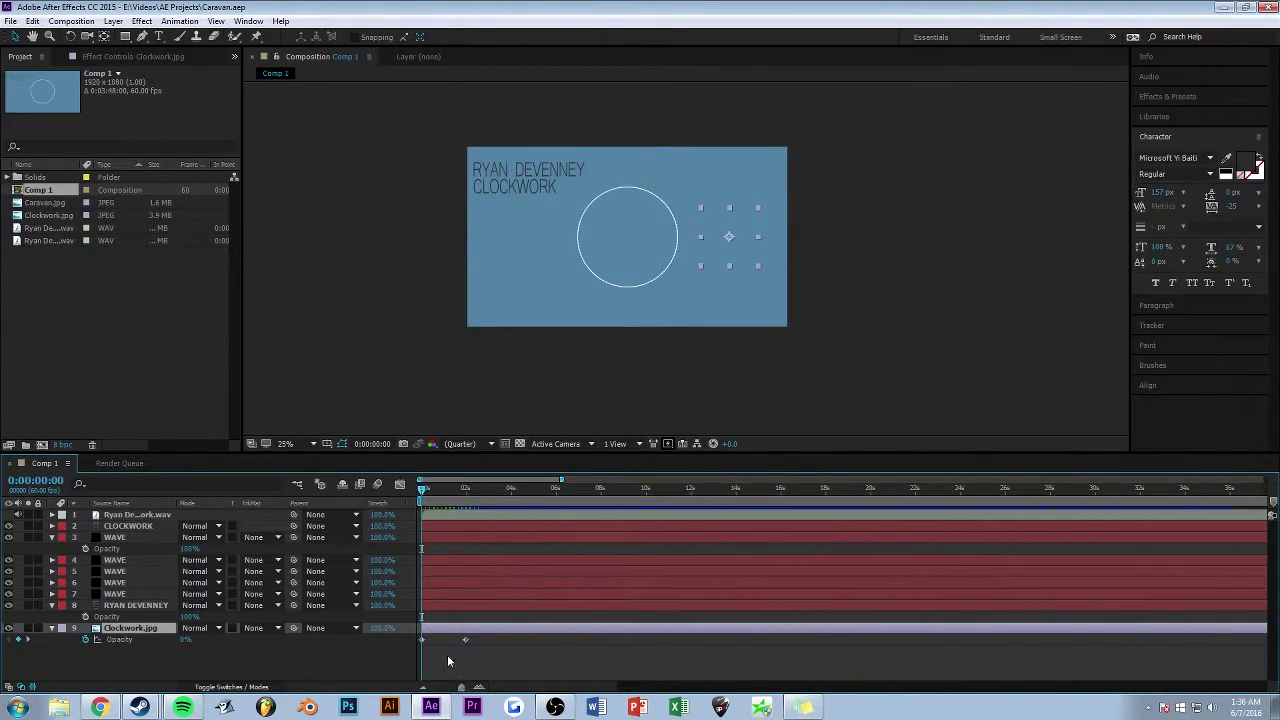
left_click_drag(421, 494, 393, 490)
- Create a new 1920×1080, 60 fps composition named Example
left_click(446, 234)
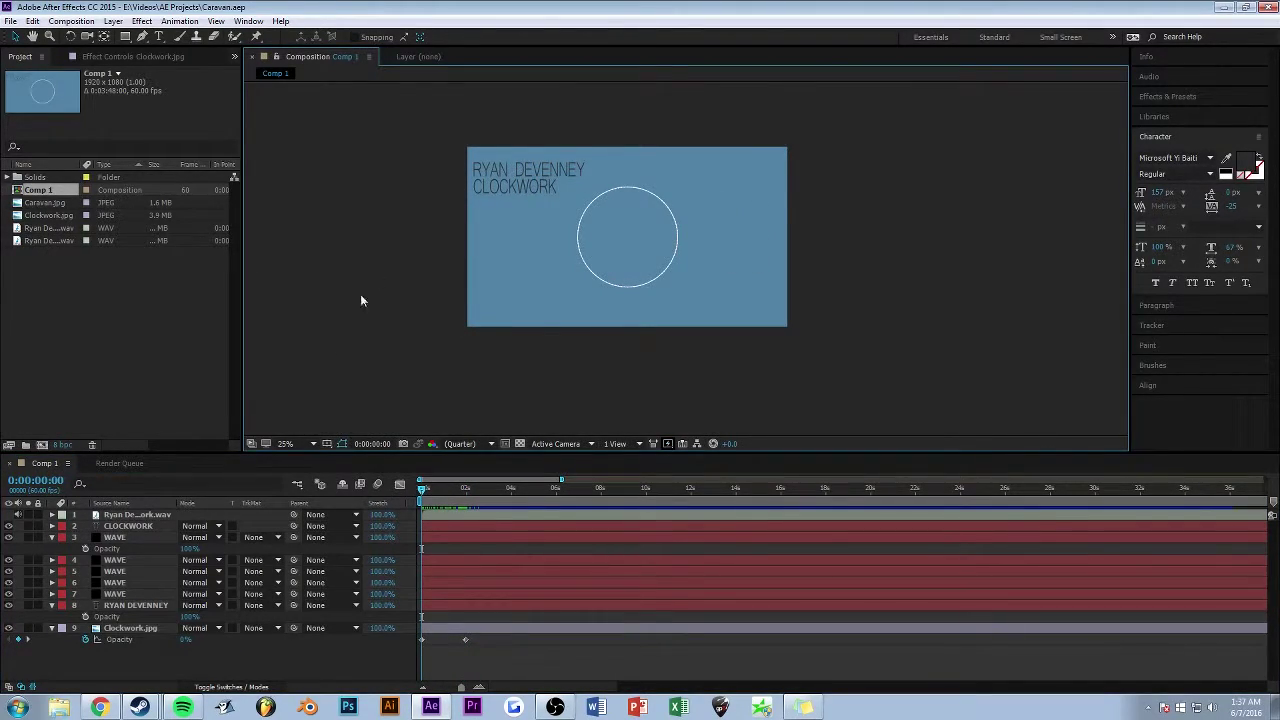
scroll(366, 343, "down", 1)
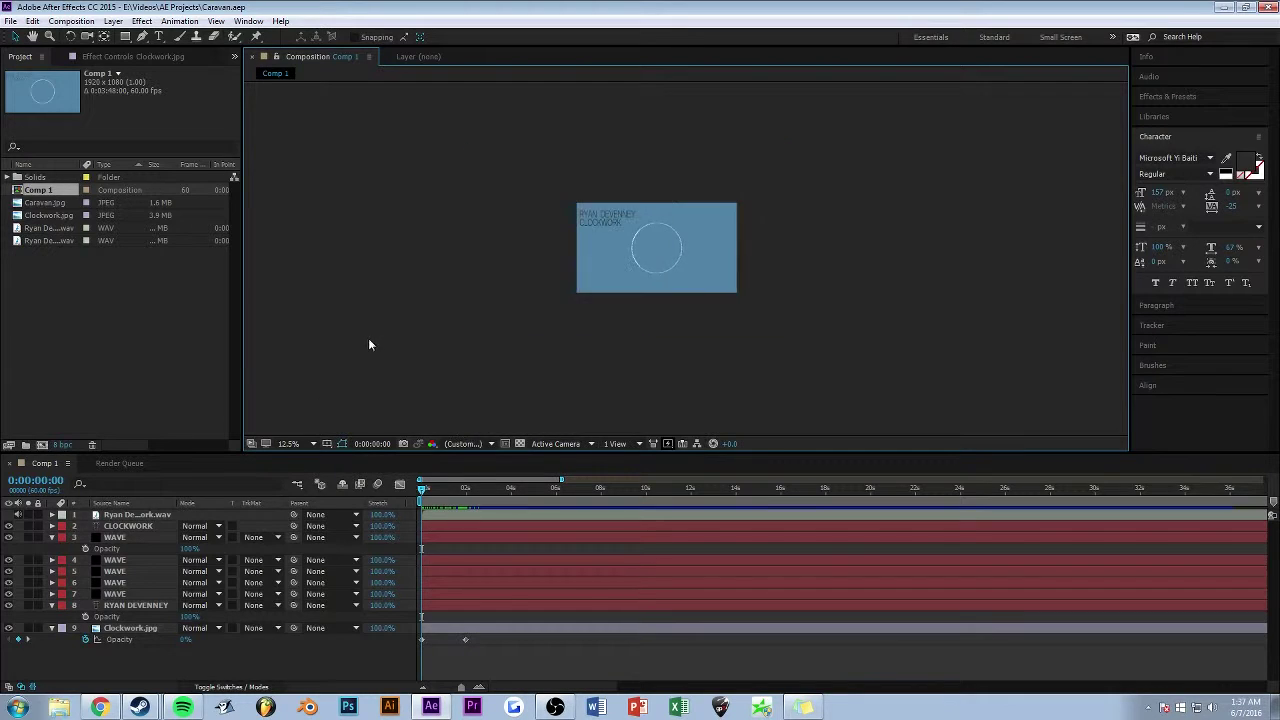
scroll(623, 269, "up", 1)
scroll(586, 249, "up", 1)
scroll(570, 241, "down", 1)
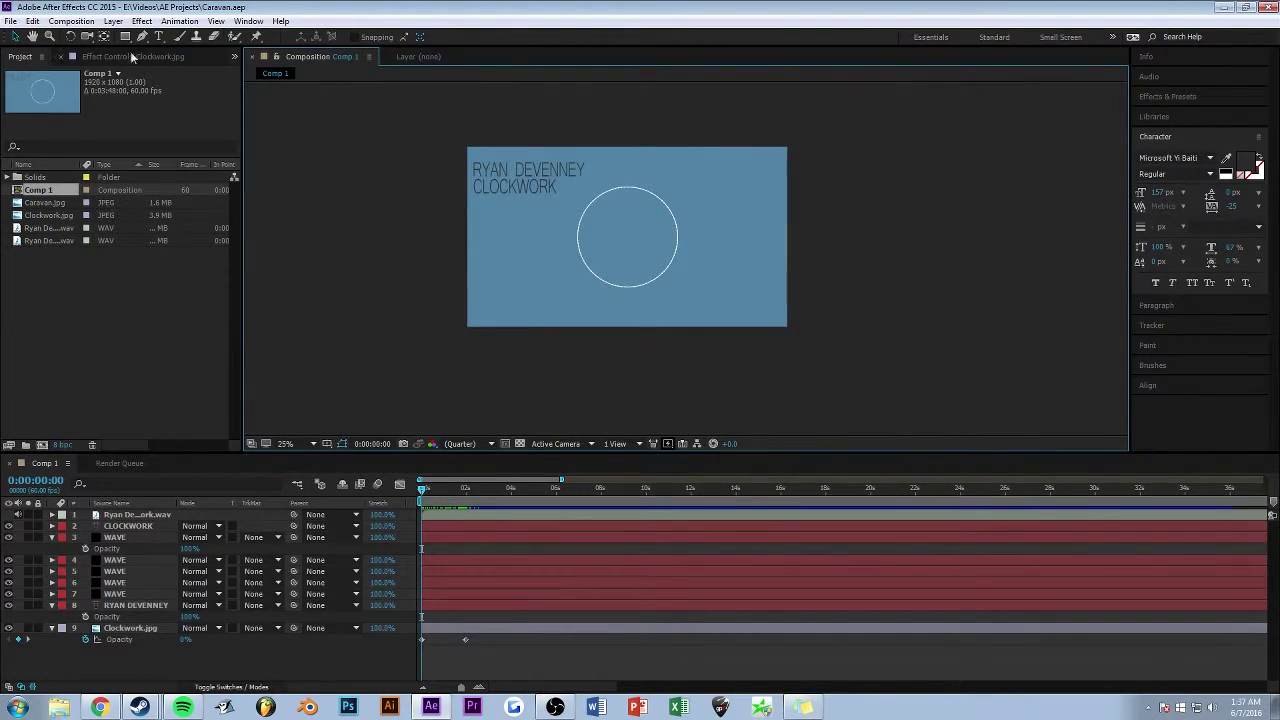
key("ctrl+n")
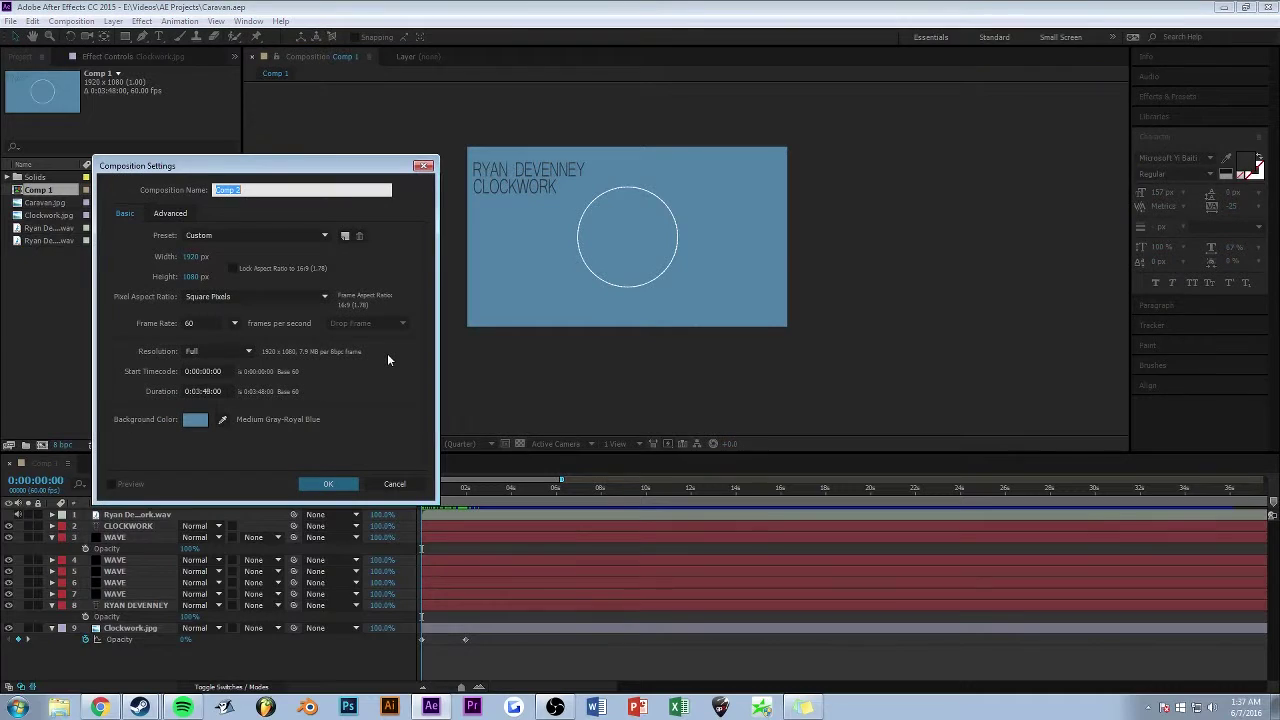
type("Example")
key("Return")
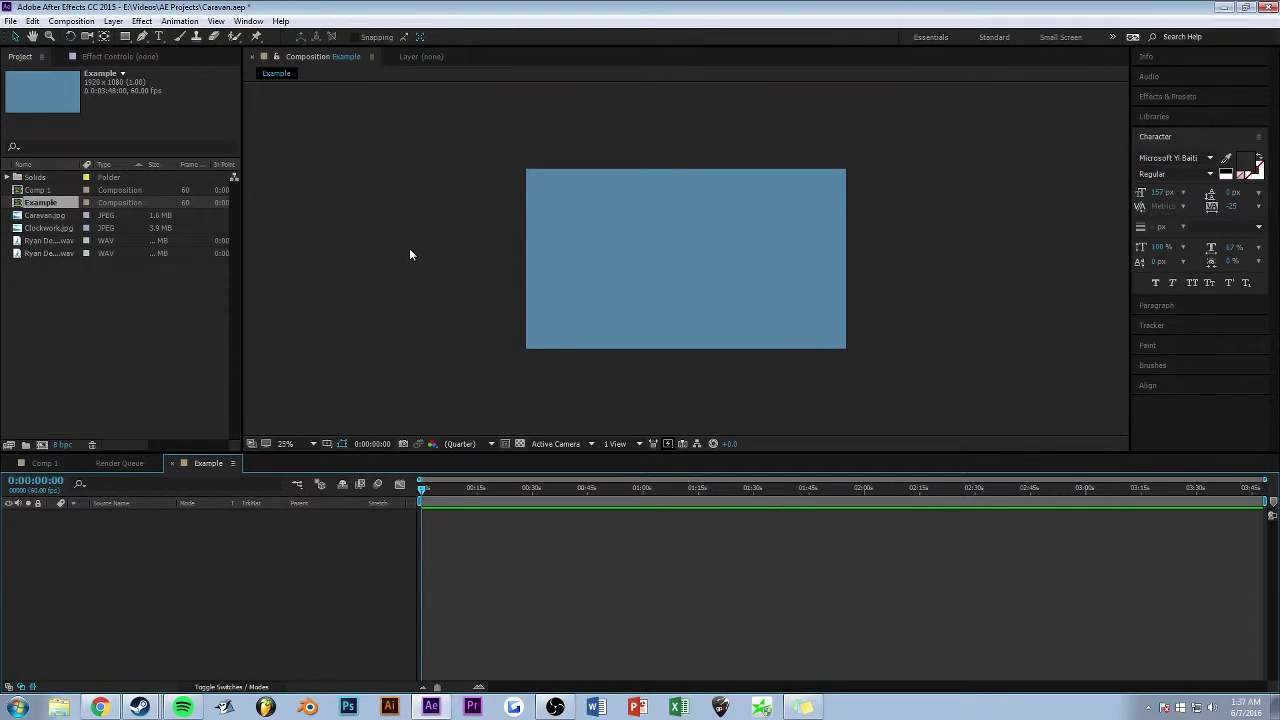
- Glance at the Effect Controls panel and Comp 1, then return to the empty Example composition
left_click(341, 271)
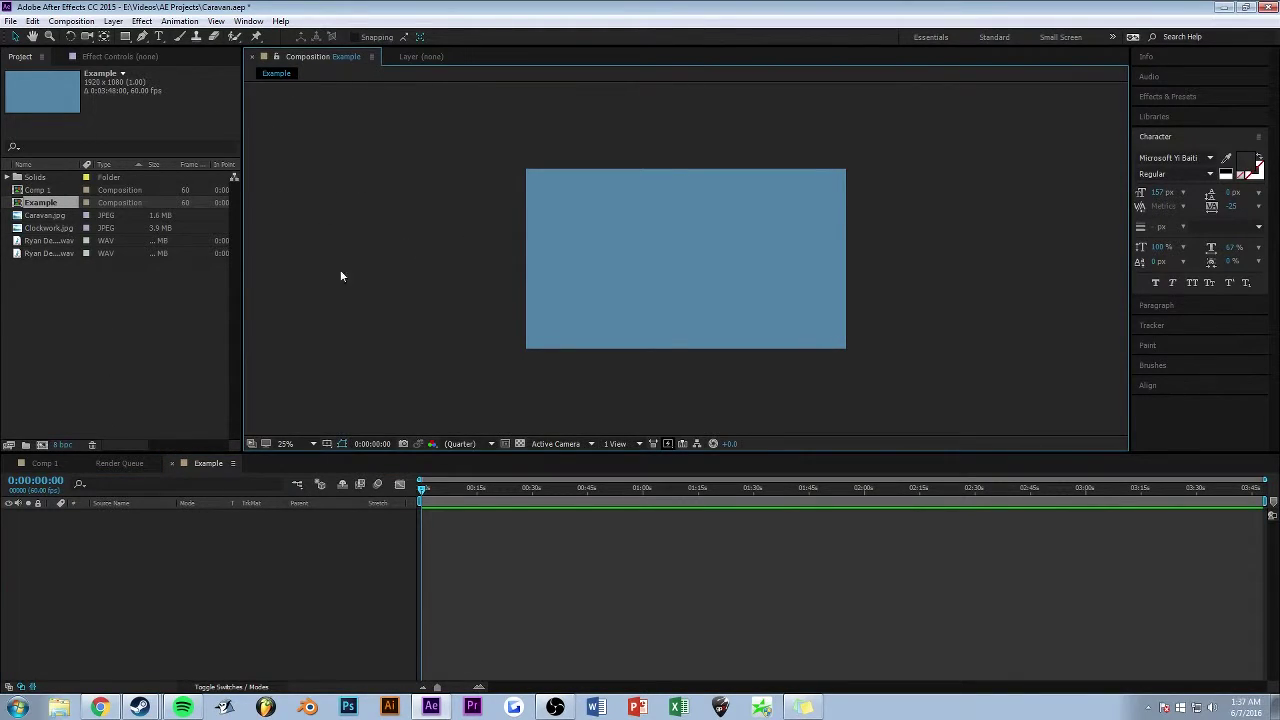
left_click(97, 345)
left_click(97, 57)
left_click(20, 56)
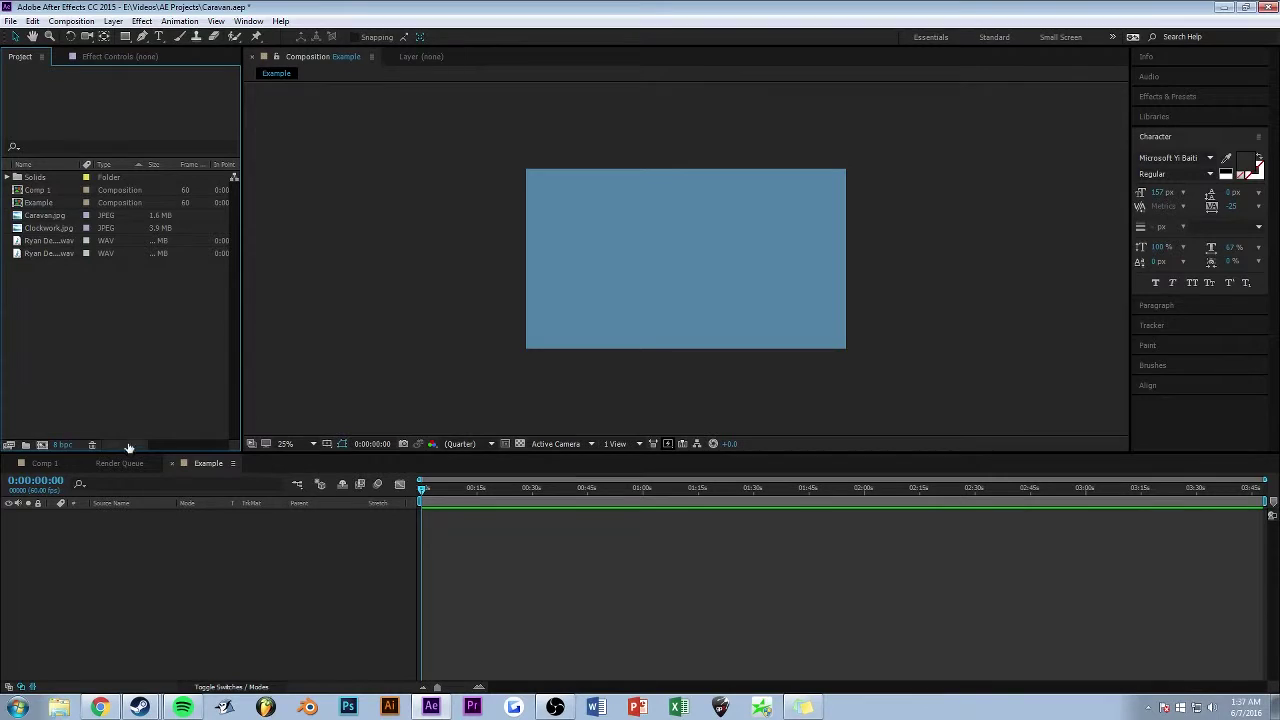
left_click(44, 463)
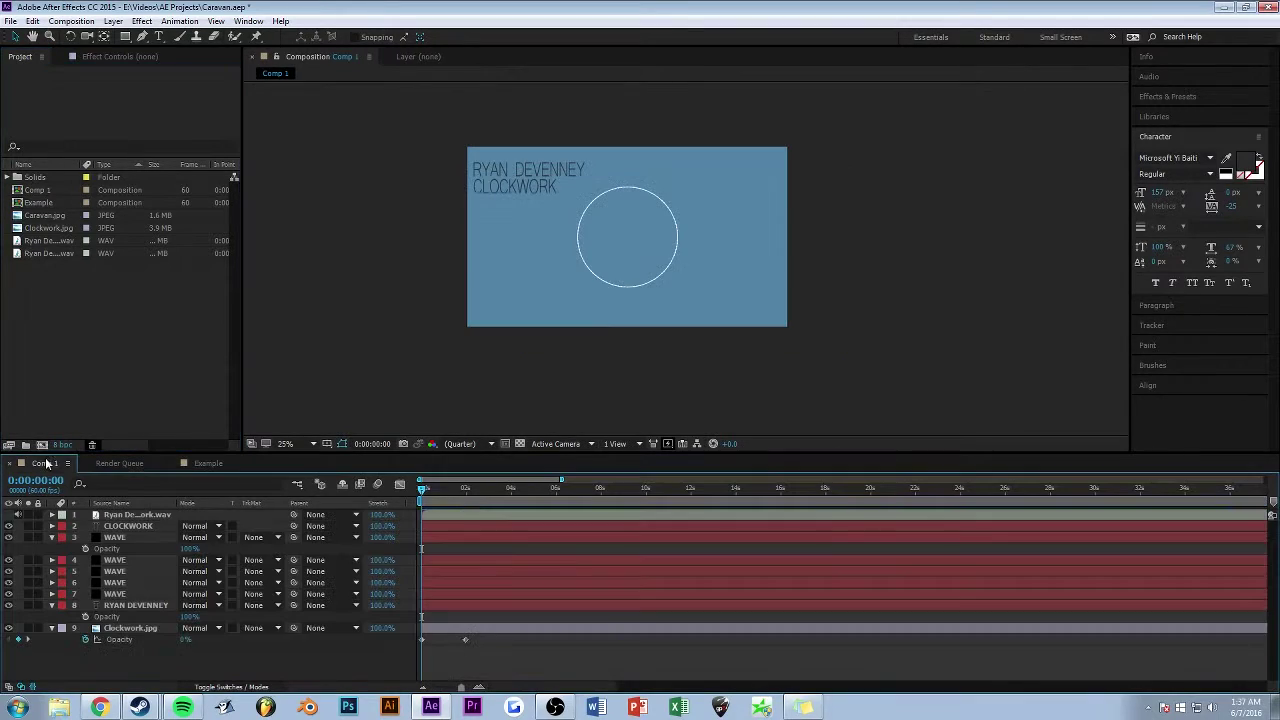
left_click(207, 463)
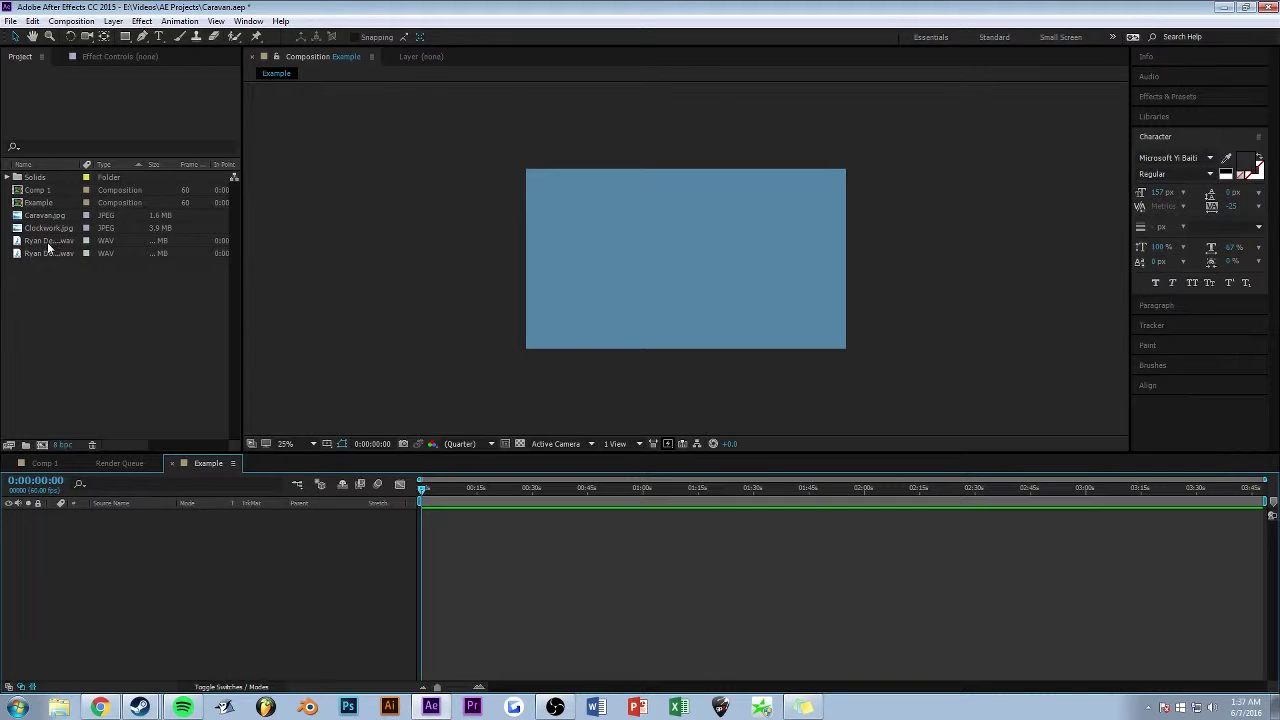
- Add the Clockwork WAV audio file as a layer in Example and play it back
left_click(47, 242)
left_click(40, 255)
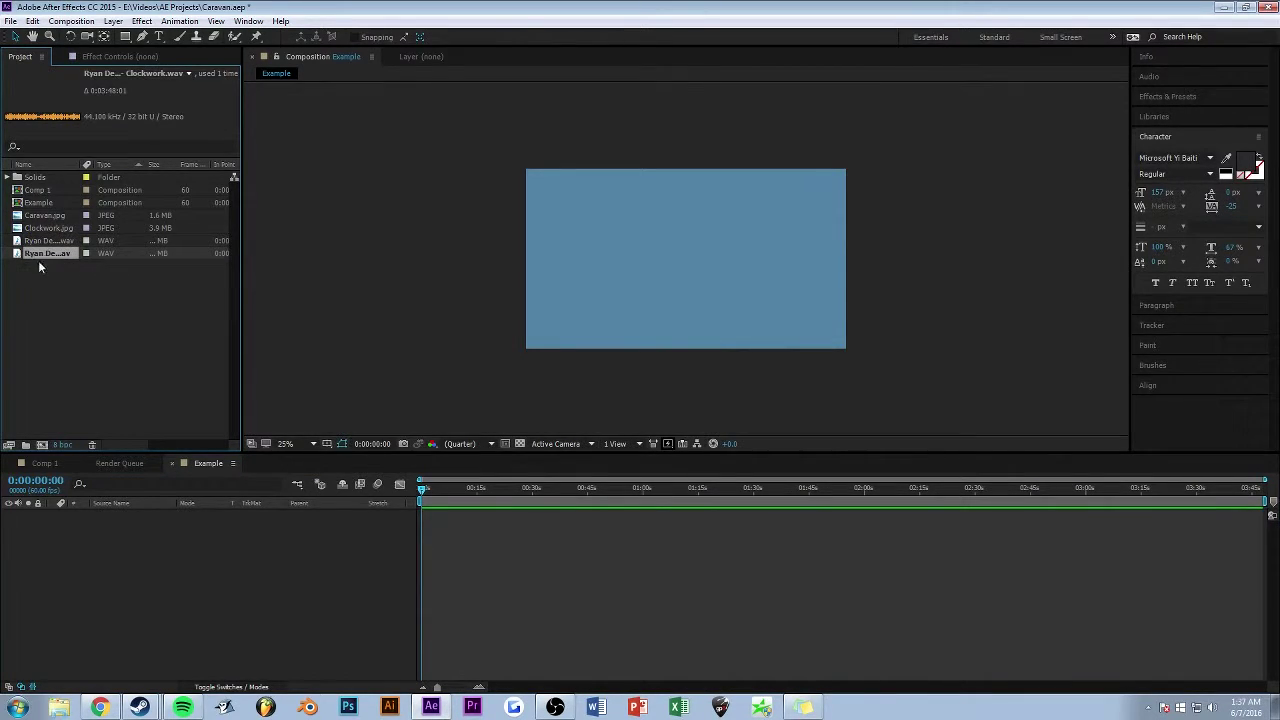
left_click_drag(40, 267, 121, 578)
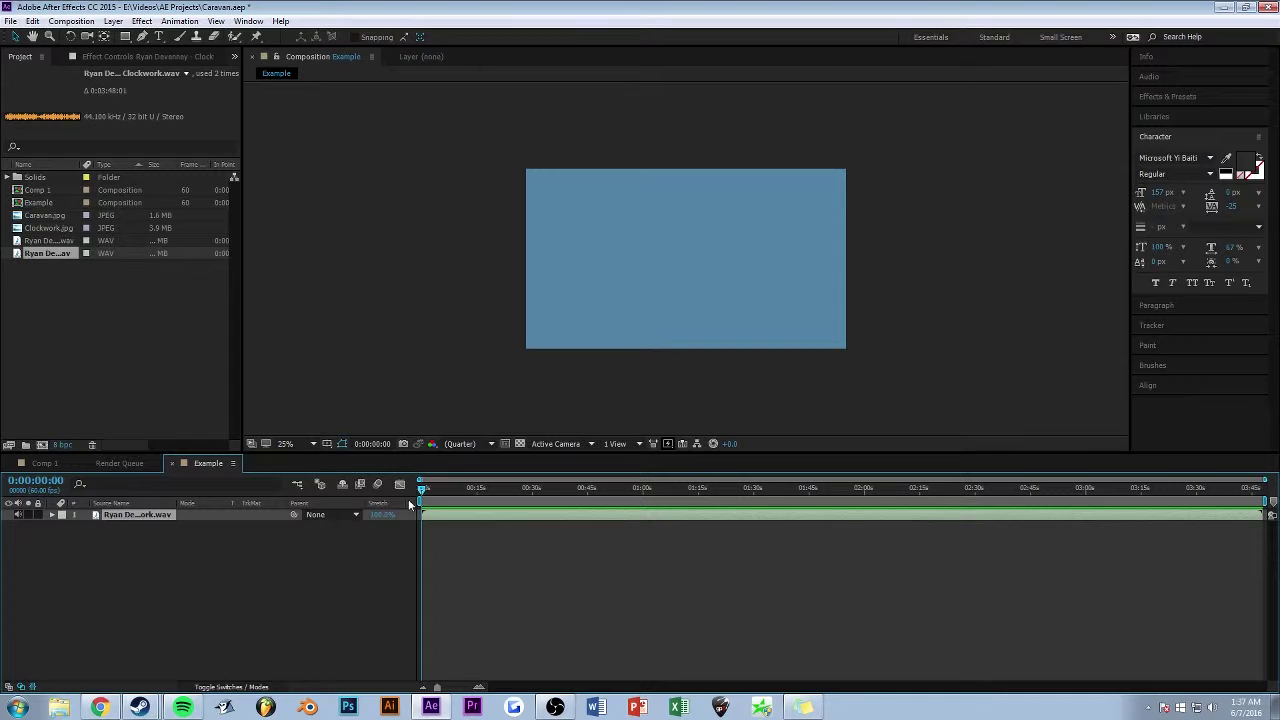
key("space")
left_click(197, 322)
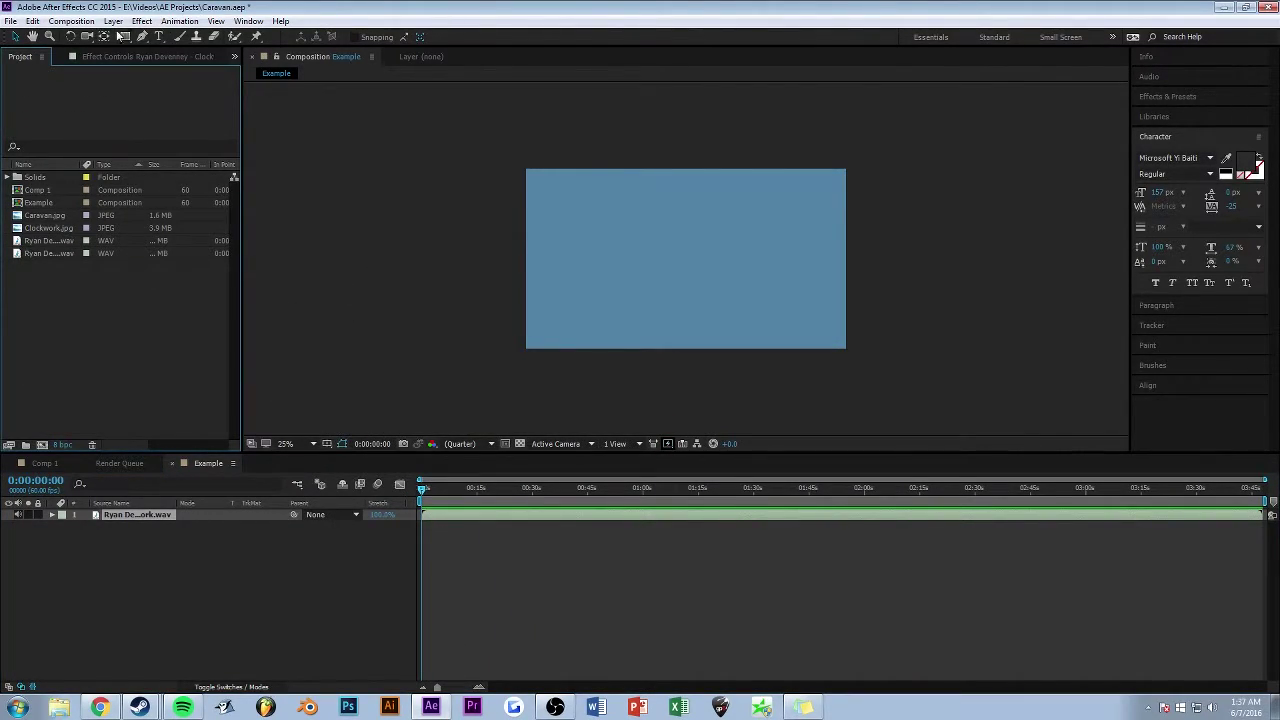
- Add a new black solid layer above the audio in the Example composition
right_click(152, 583)
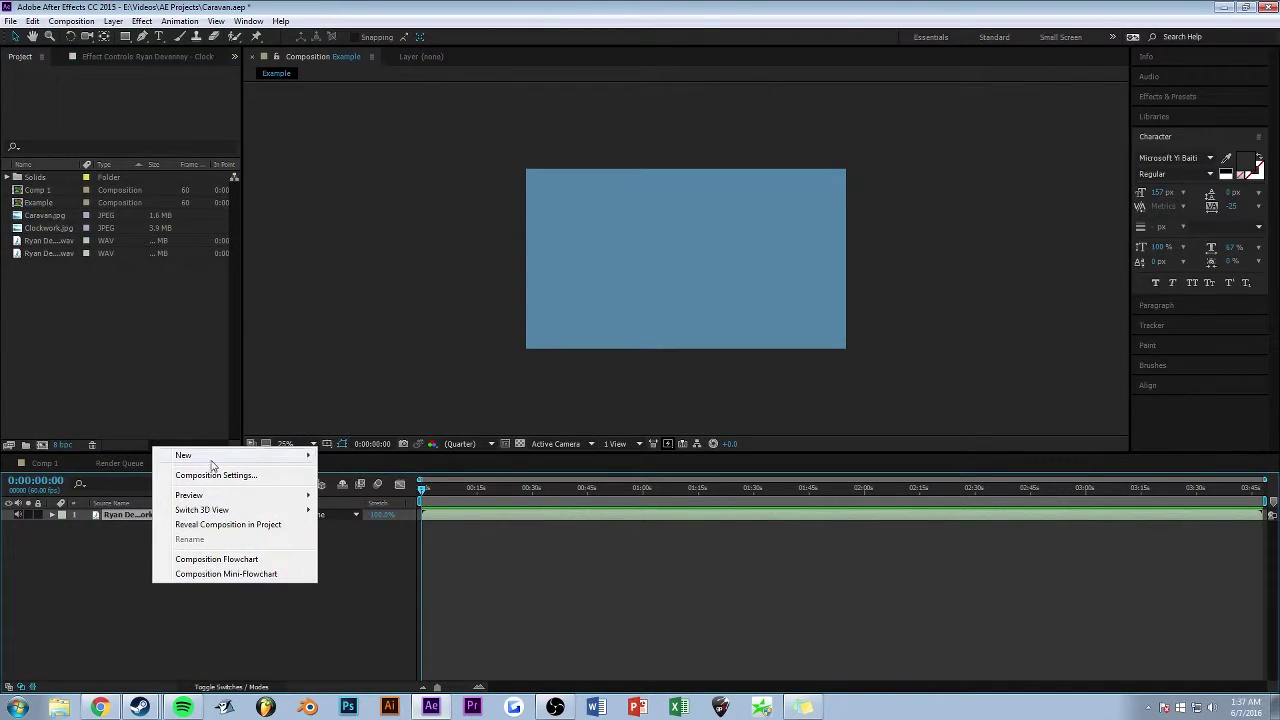
mouse_move(235, 458)
left_click(345, 490)
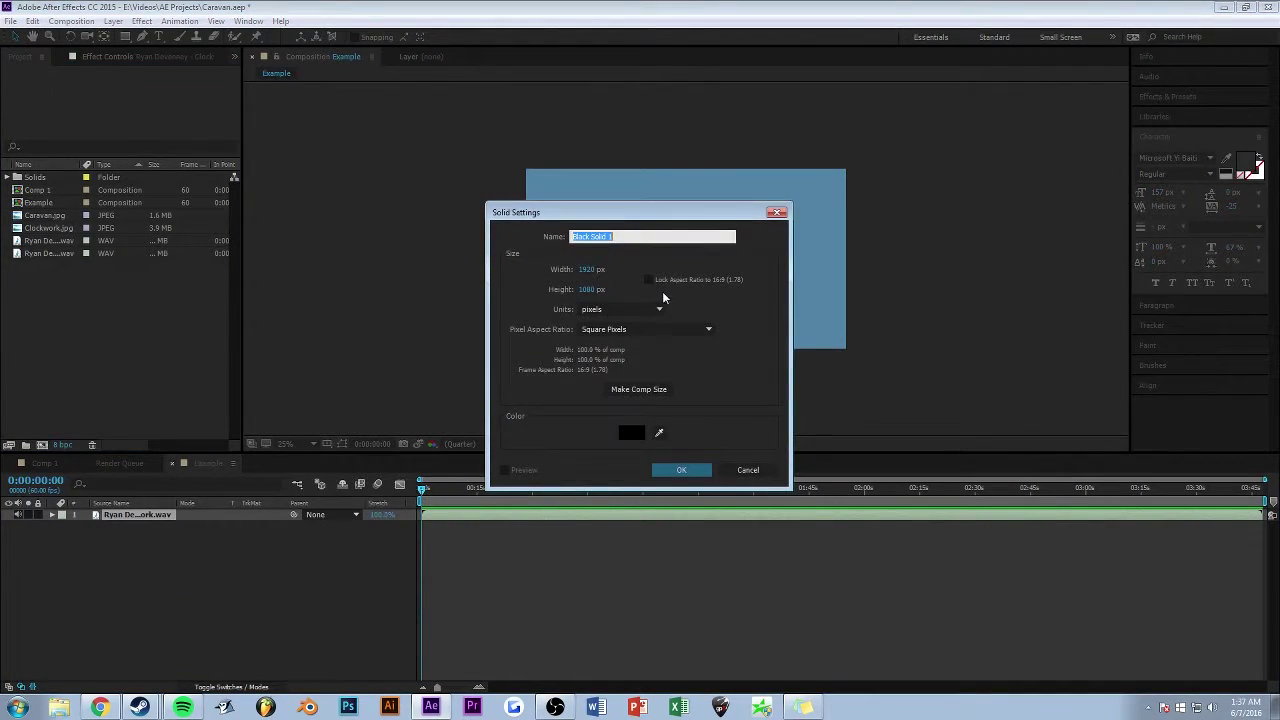
left_click(681, 469)
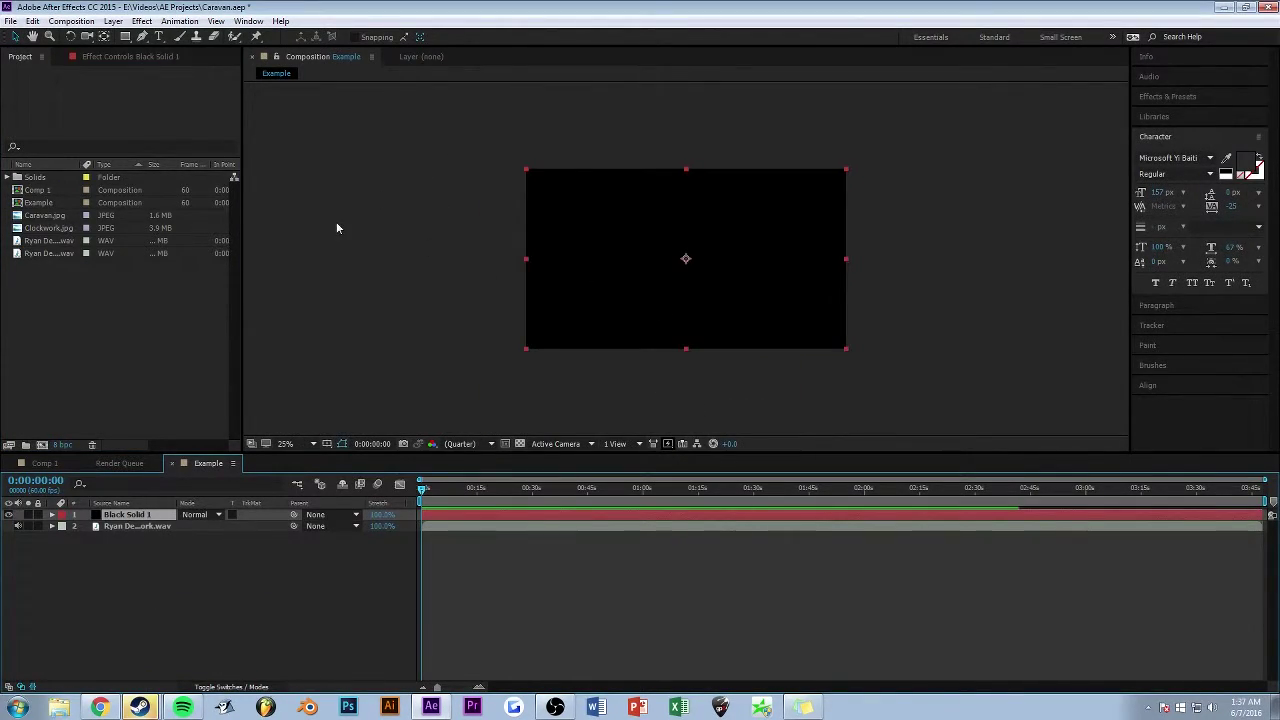
- Apply Effect > Generate > Audio Spectrum to Black Solid 1
left_click(114, 21)
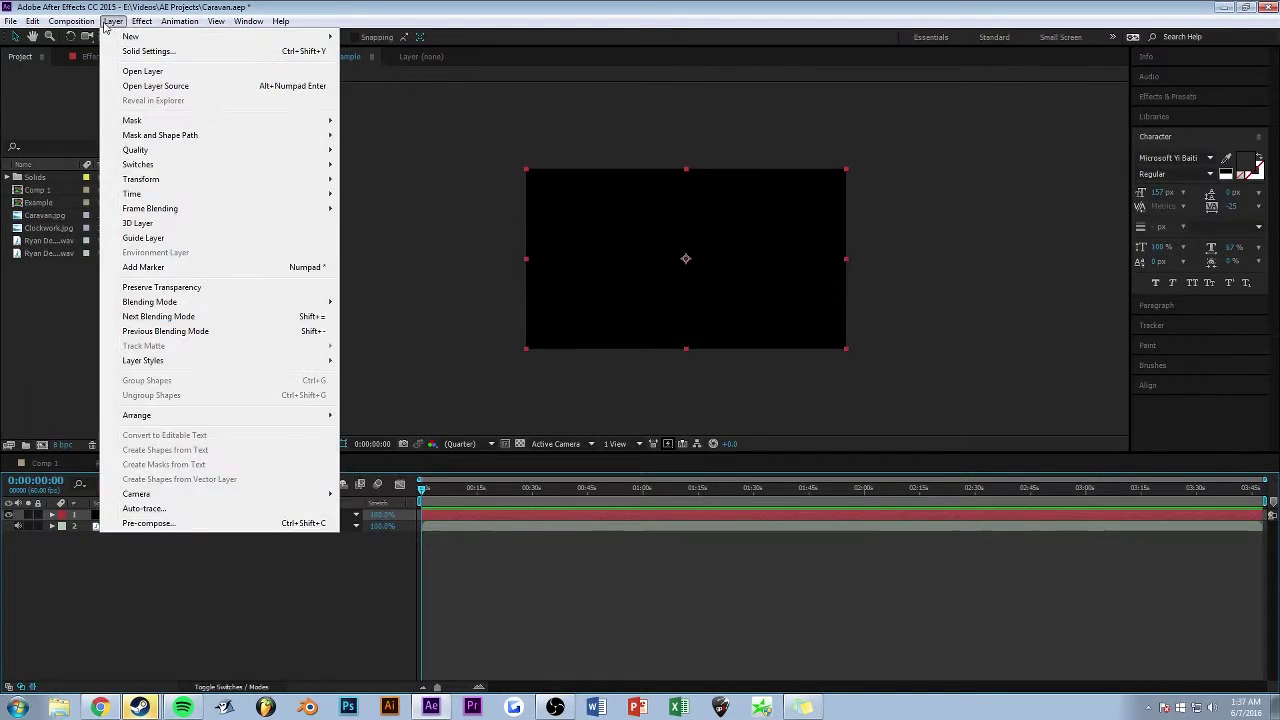
mouse_move(147, 24)
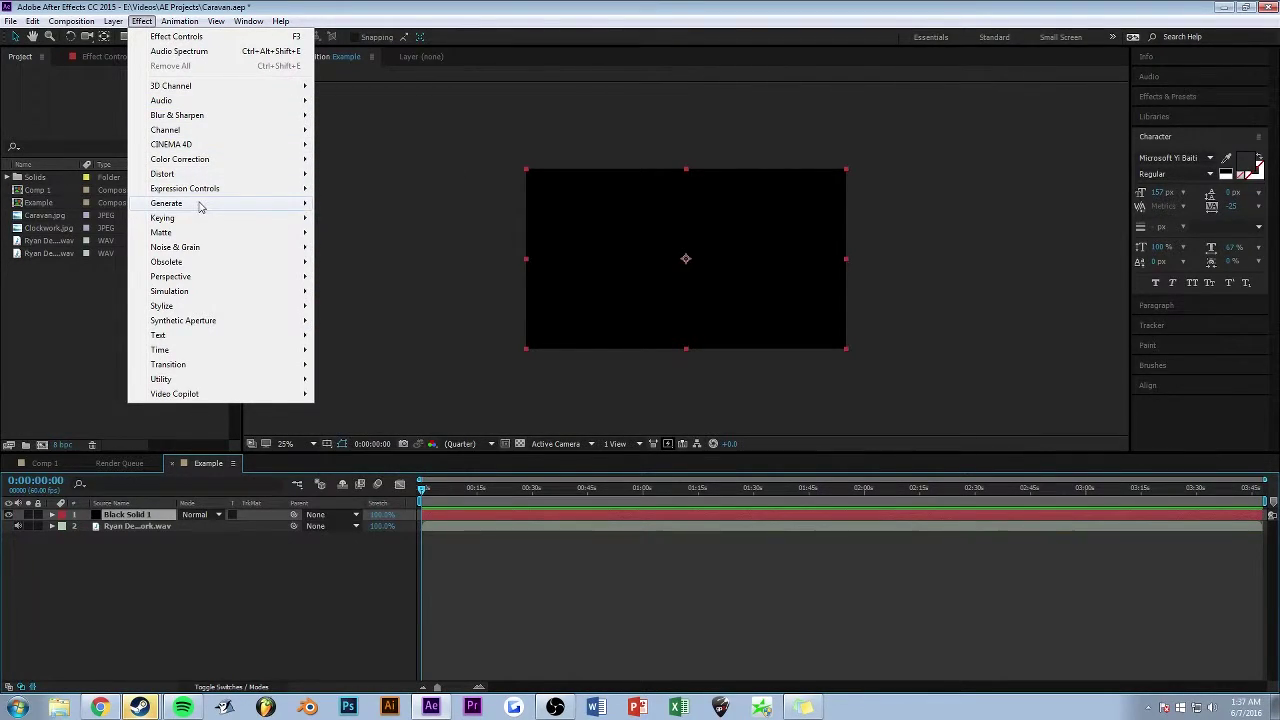
mouse_move(199, 206)
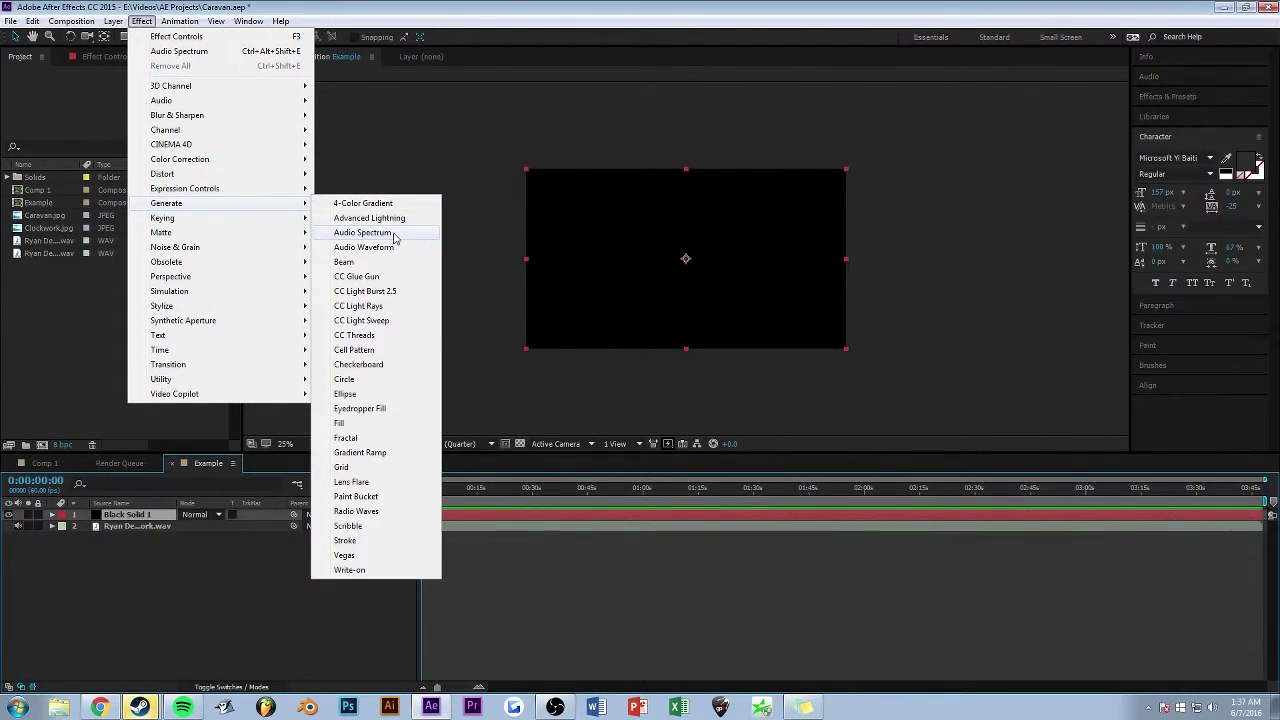
left_click(394, 234)
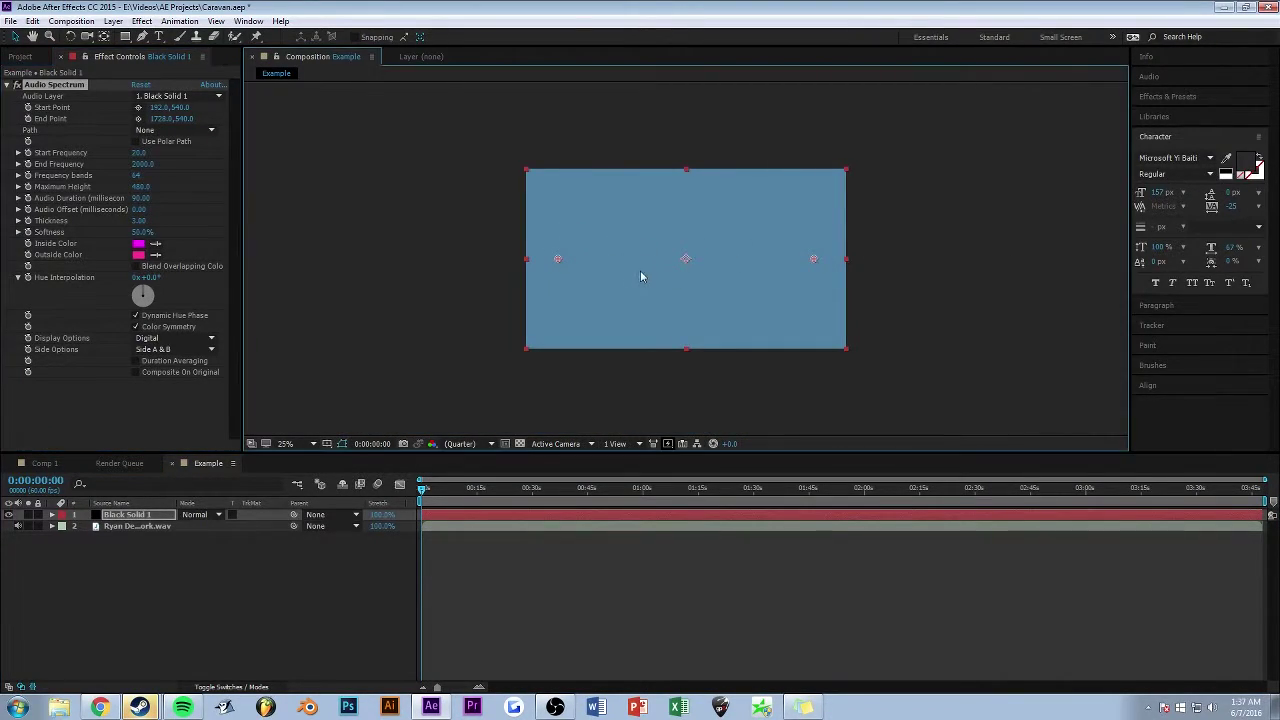
- Draw a circular Mask 1 on Black Solid 1 with the Ellipse Tool, centred in the frame
key("h")
key("v")
left_click(437, 312)
key("/")
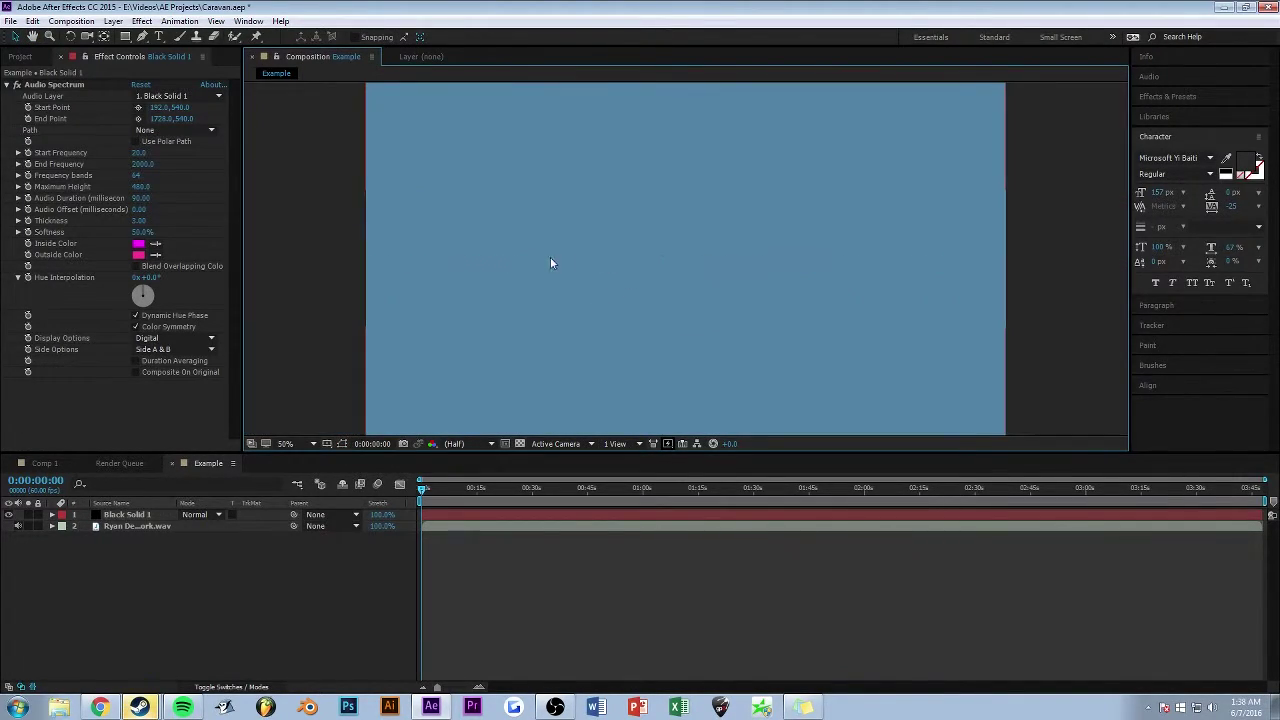
key("comma")
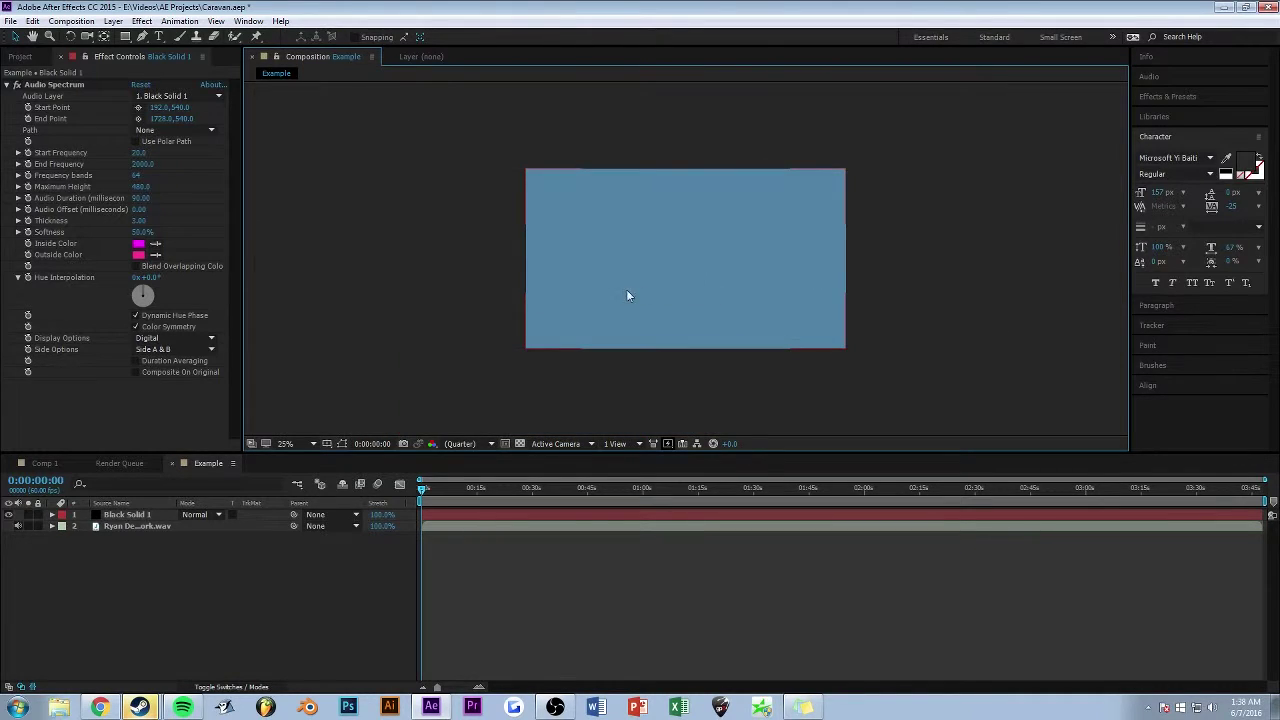
key("period")
left_click(127, 516)
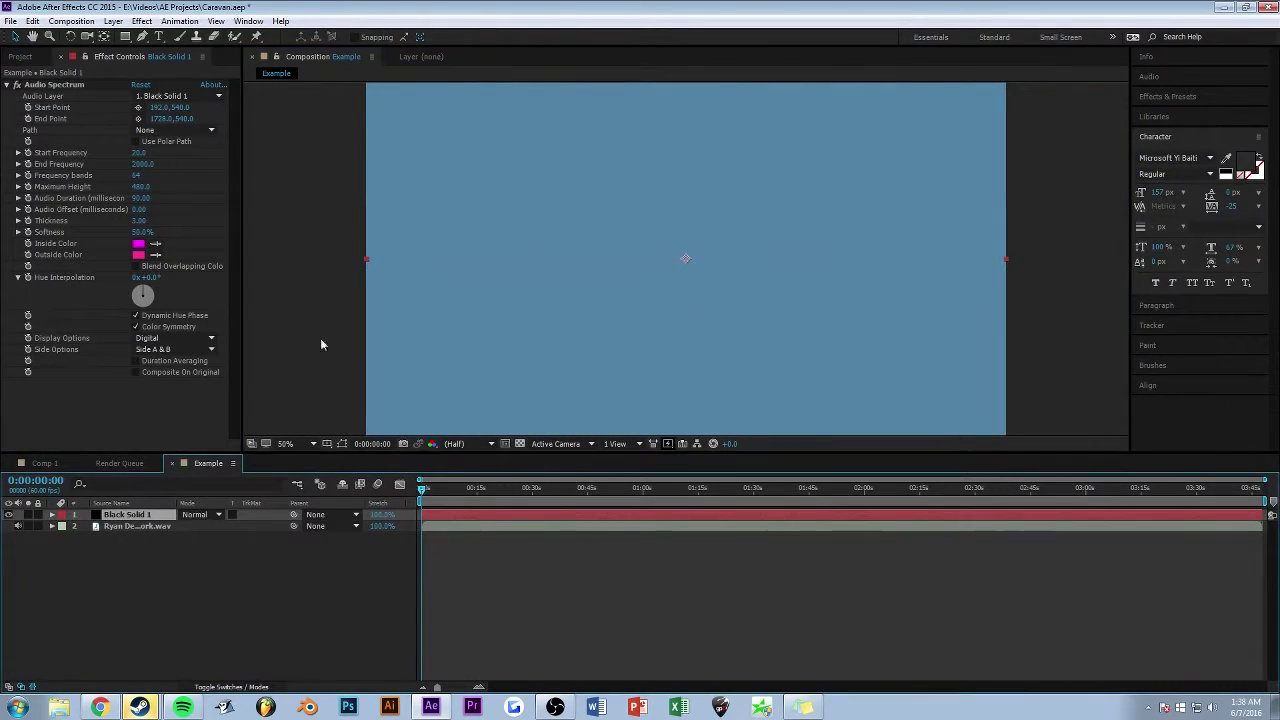
key("comma")
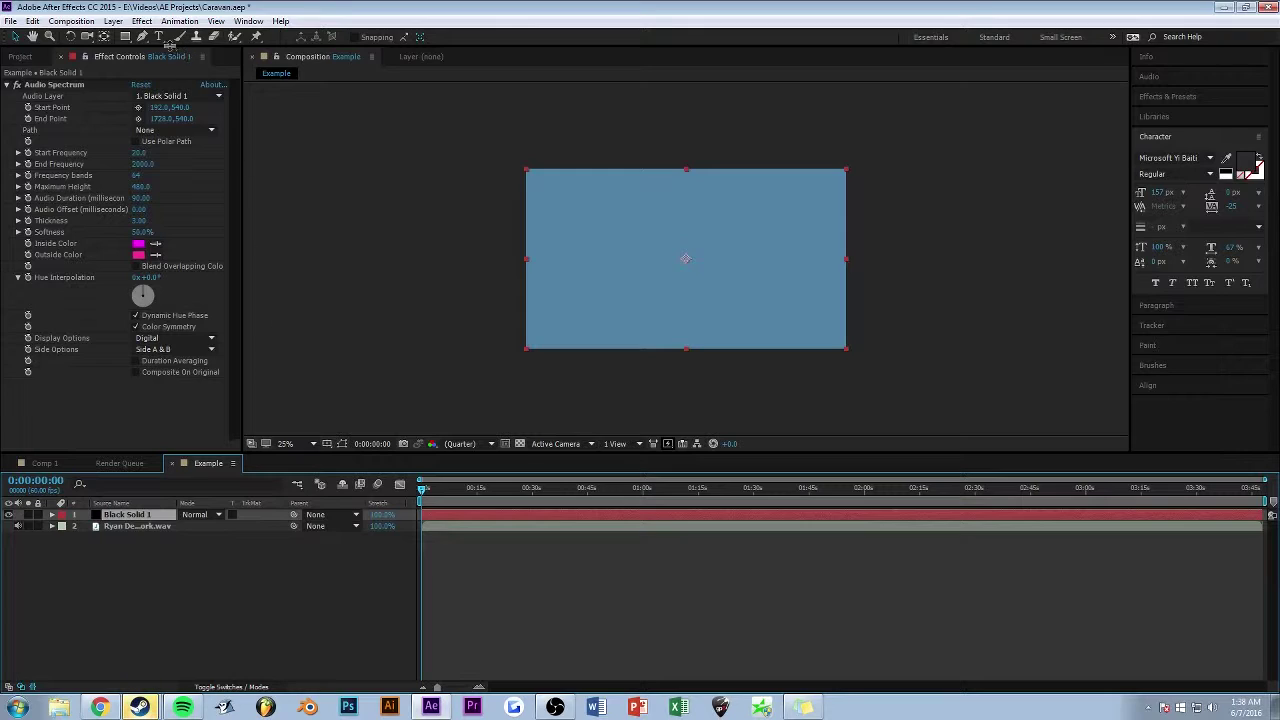
left_click_drag(128, 38, 168, 77)
key("period")
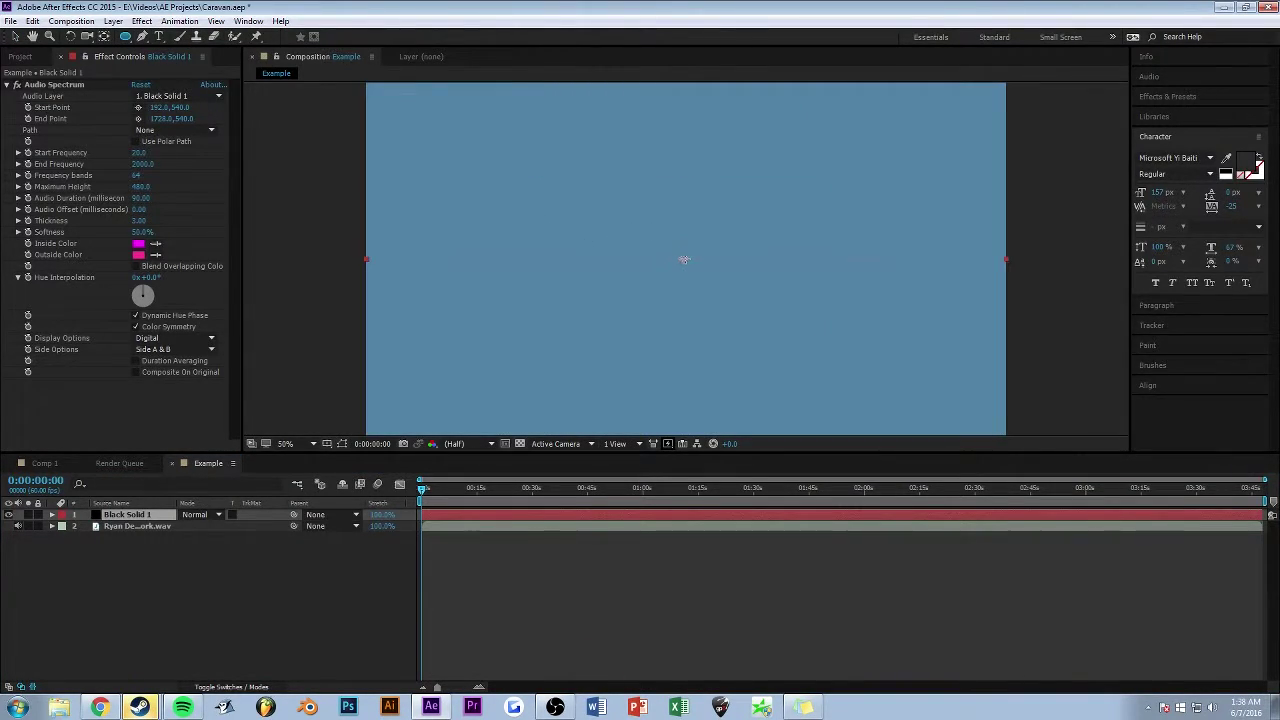
left_click_drag(684, 259, 849, 335)
scroll(684, 297, "down", 1)
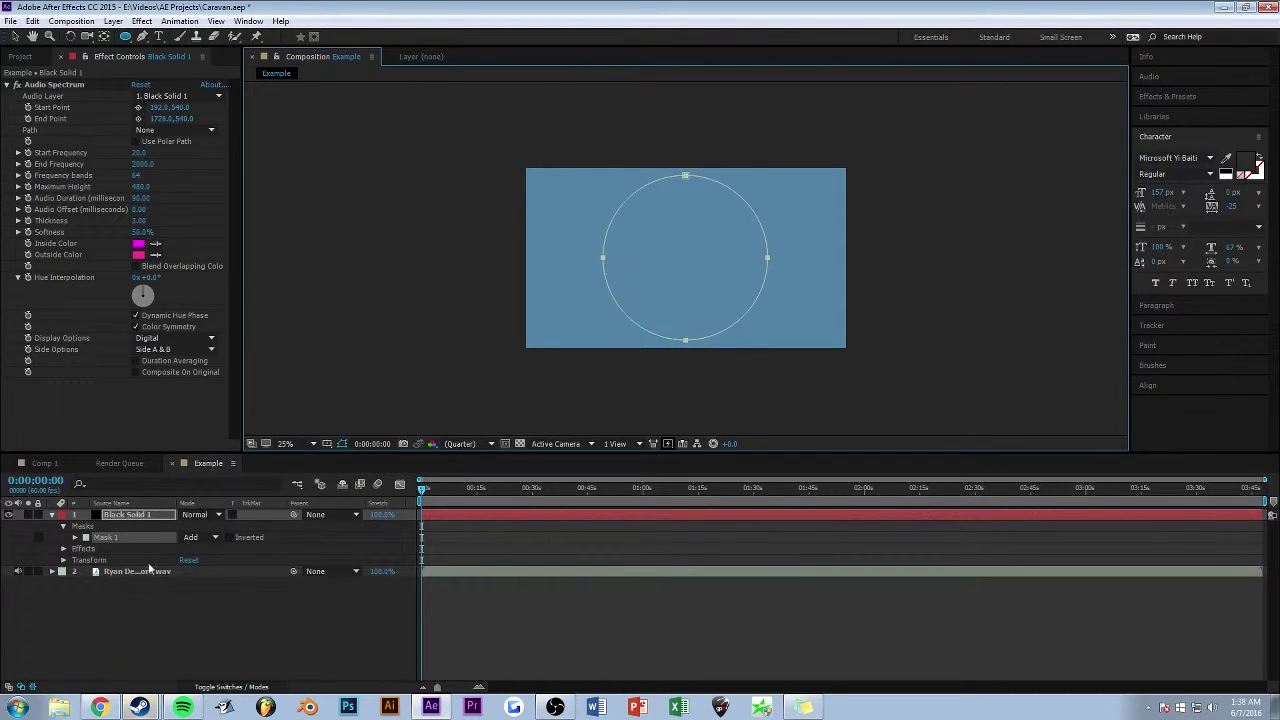
- Set the Audio Spectrum's Path to Mask 1
left_click(175, 131)
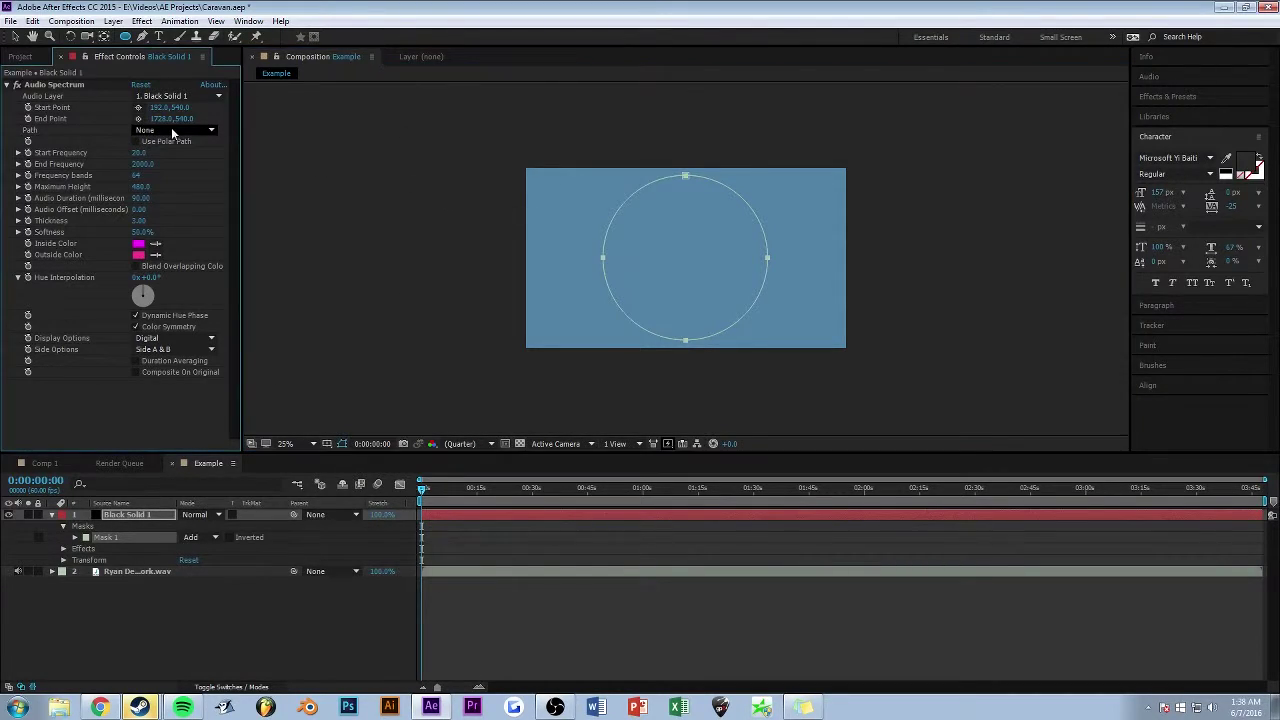
left_click(166, 168)
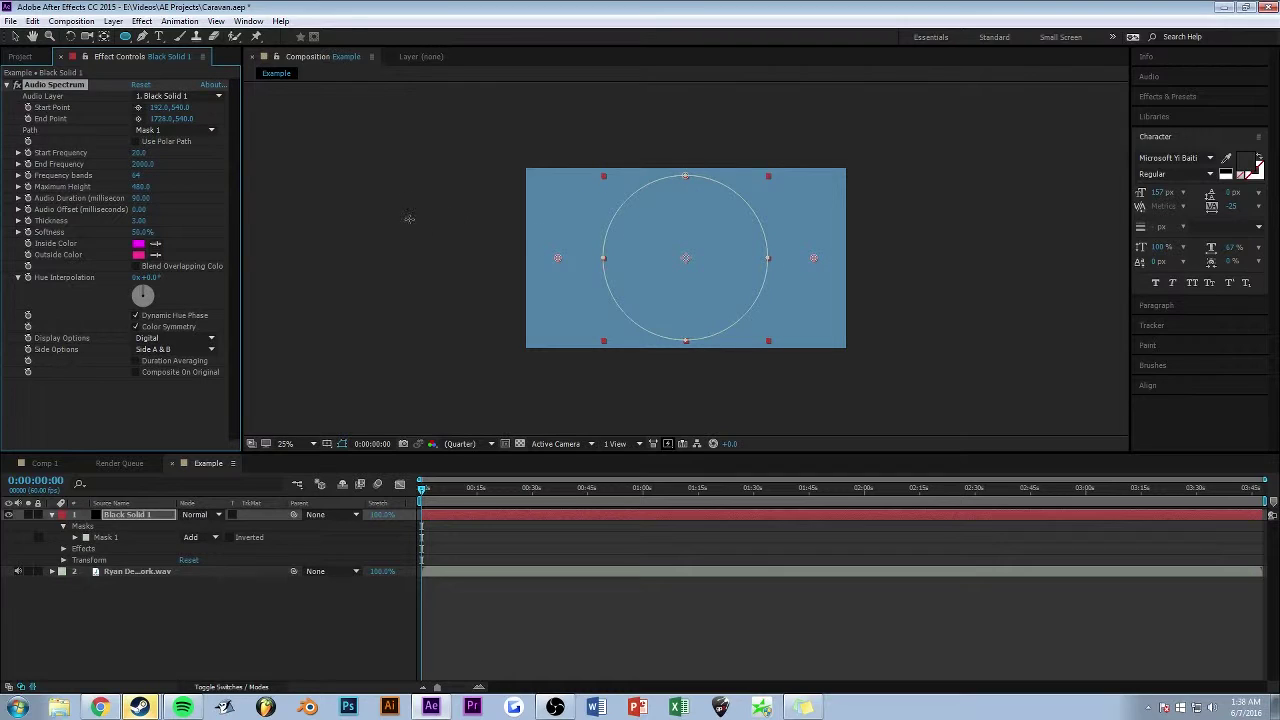
left_click(15, 36)
left_click(386, 192)
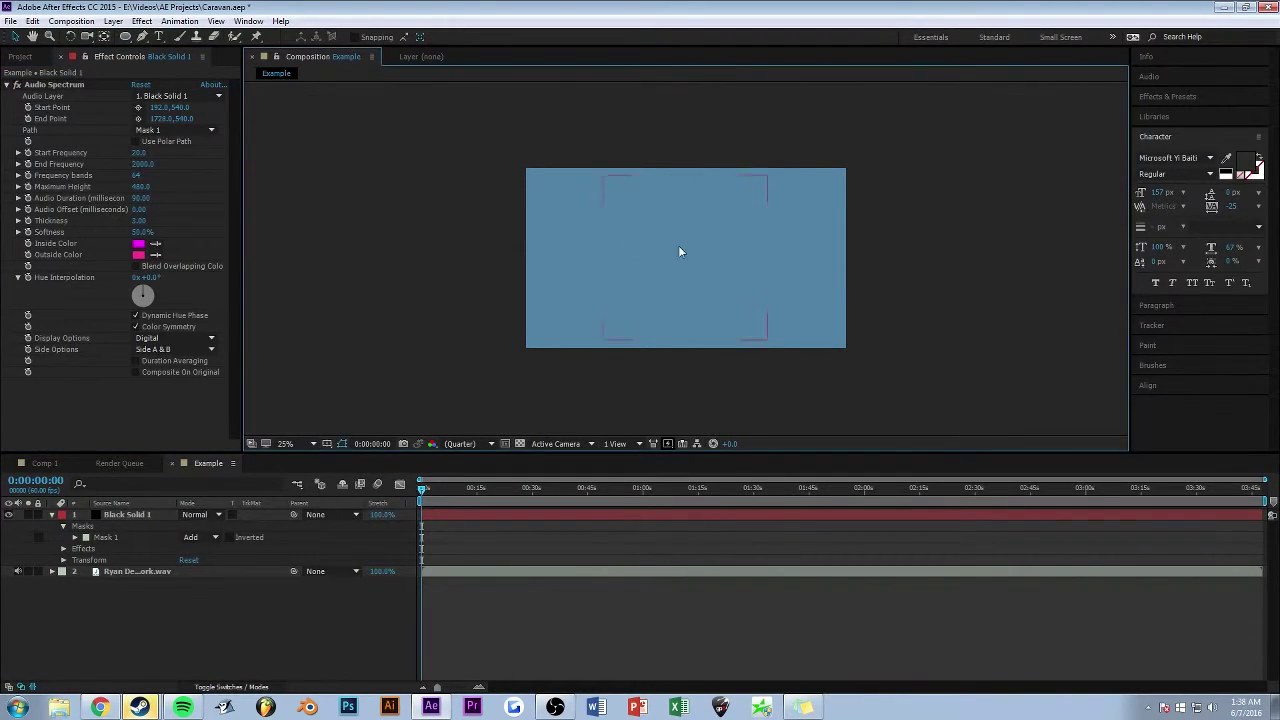
scroll(710, 250, "up", 1)
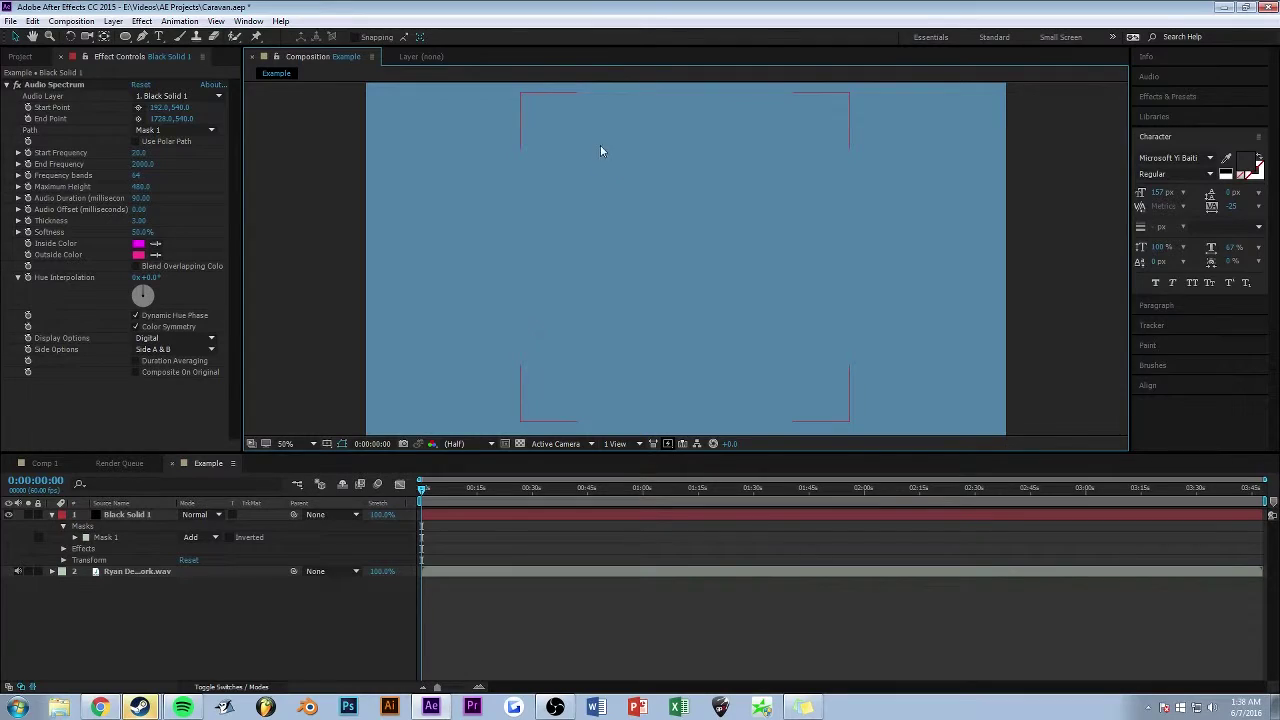
- Change the Example composition's background colour to black (000000) in Composition Settings
right_click(147, 602)
left_click(240, 500)
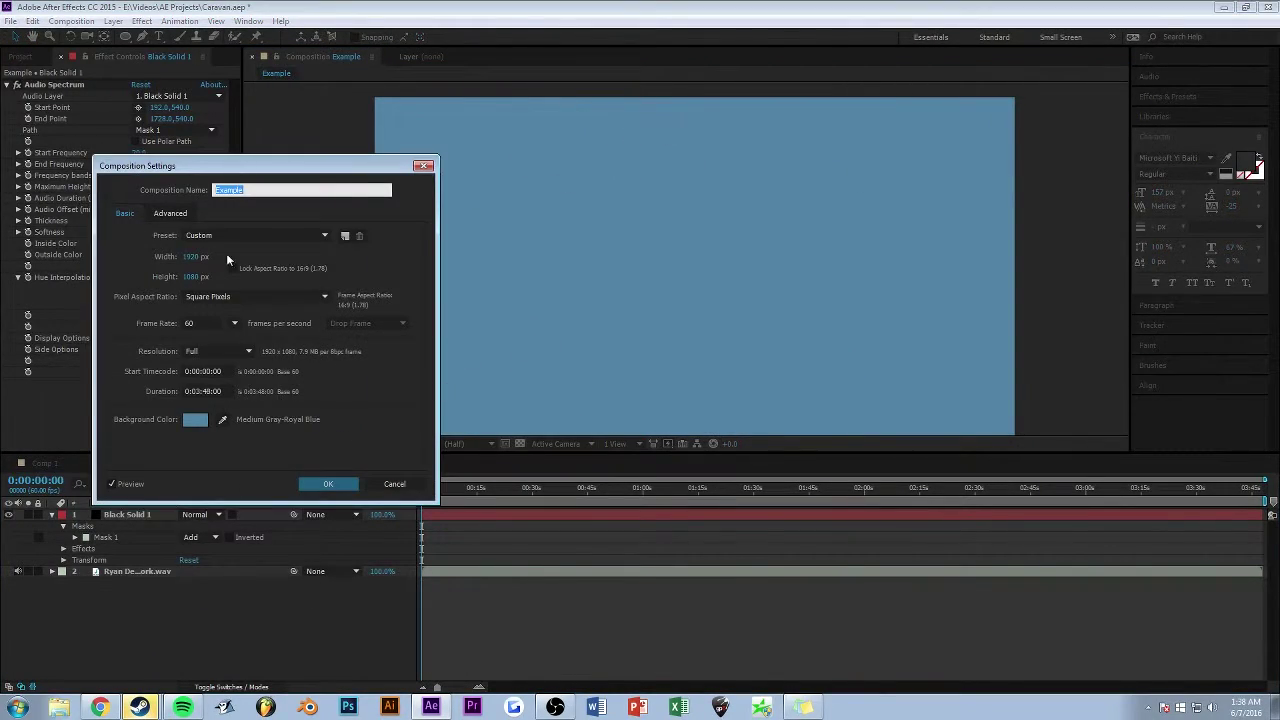
left_click(195, 419)
left_click(47, 421)
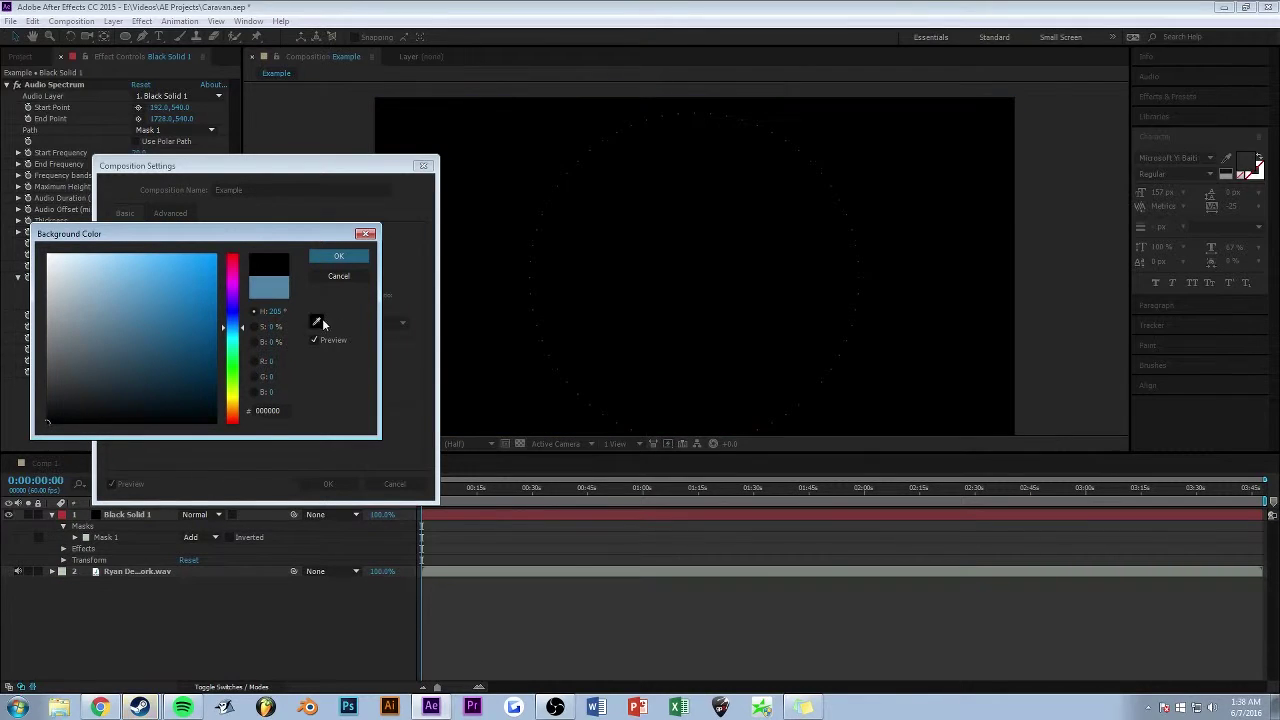
left_click(331, 257)
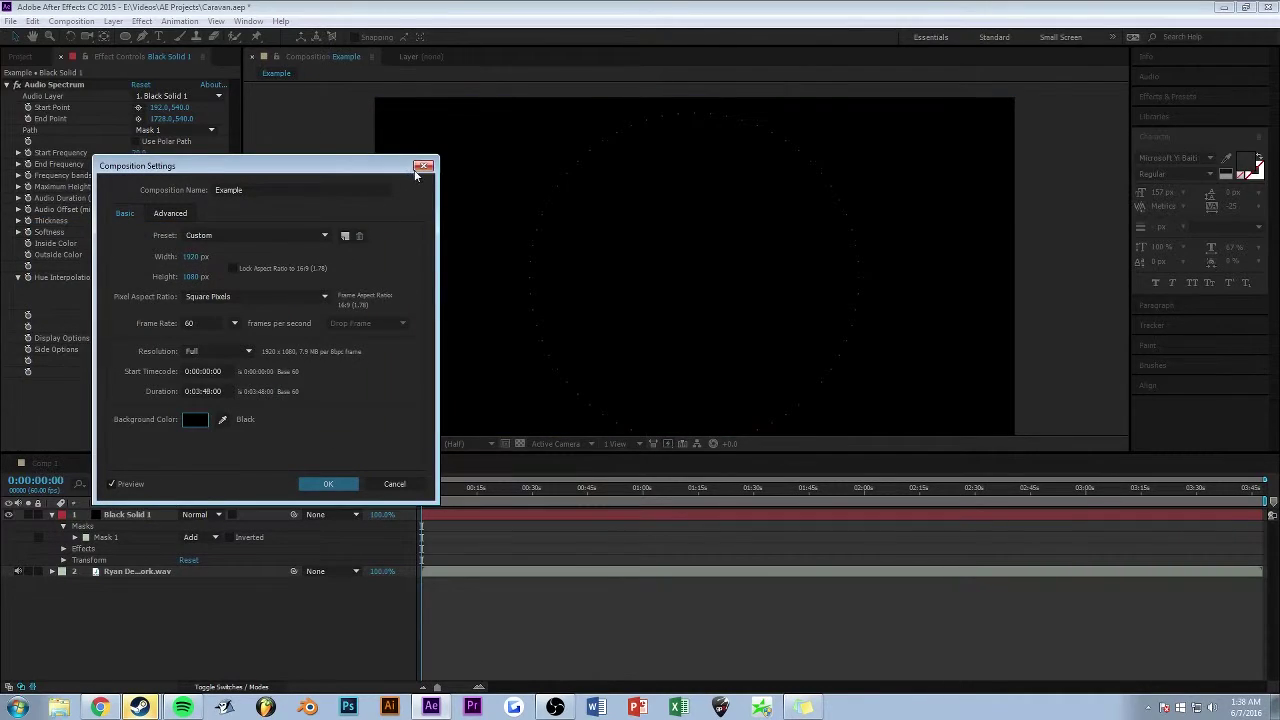
left_click(328, 484)
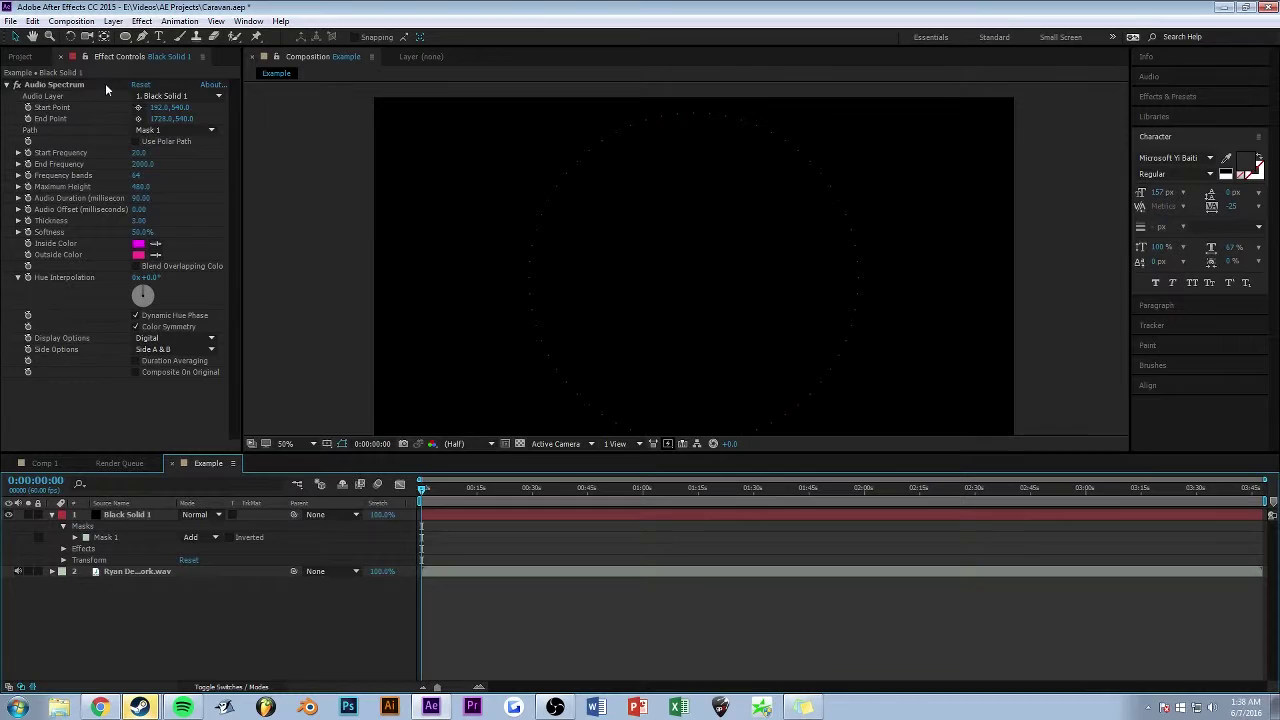
- Set the Audio Spectrum's Audio Layer to the Clockwork WAV track and scrub to preview the spikes
left_click(207, 95)
left_click(168, 99)
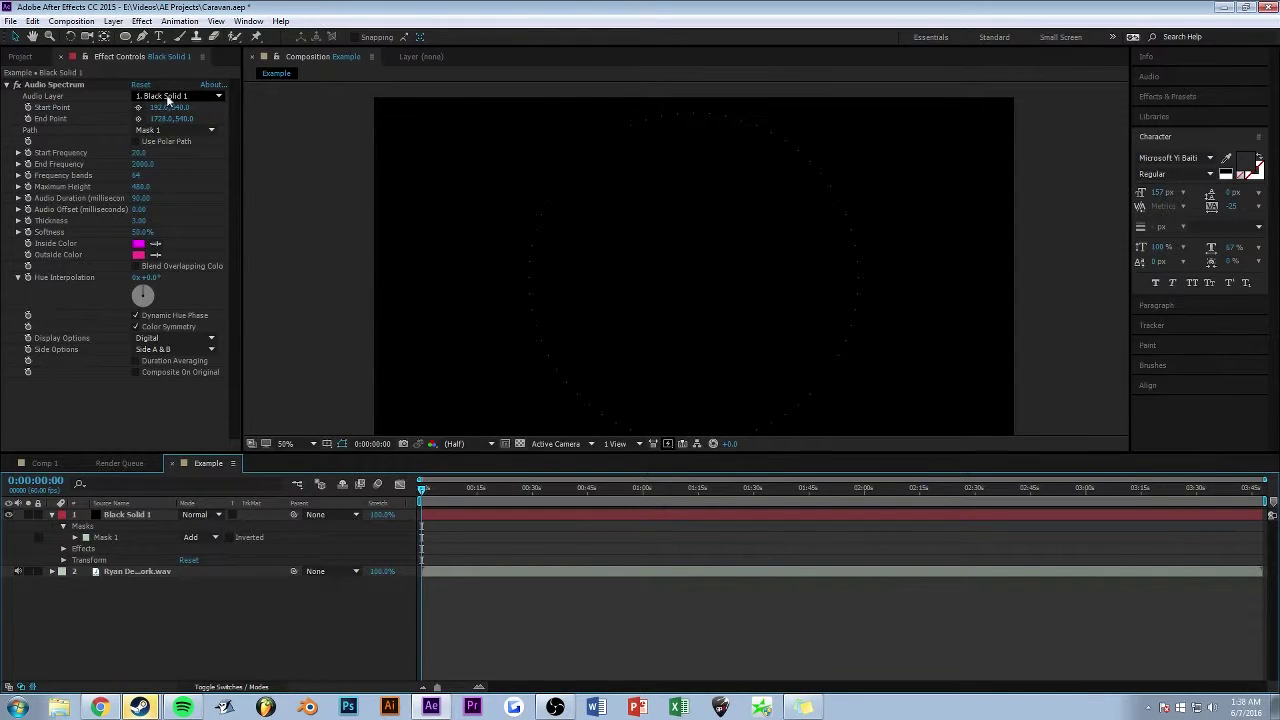
left_click(165, 98)
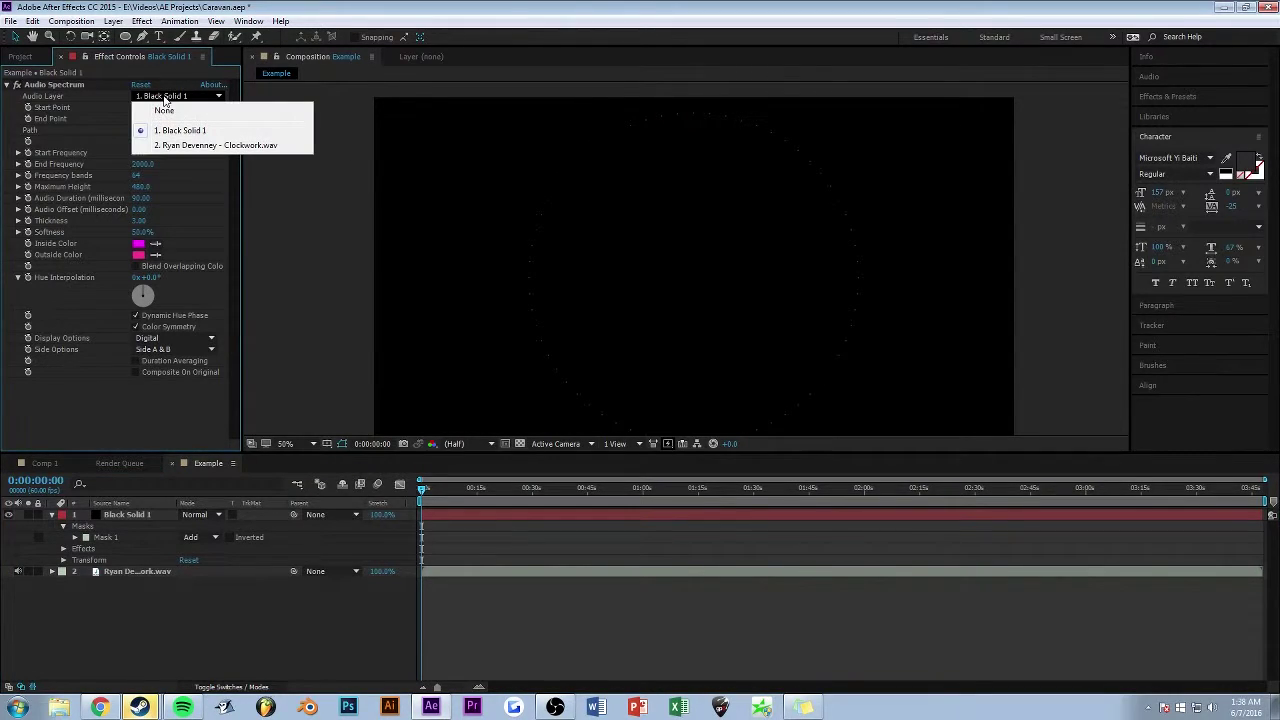
left_click(178, 146)
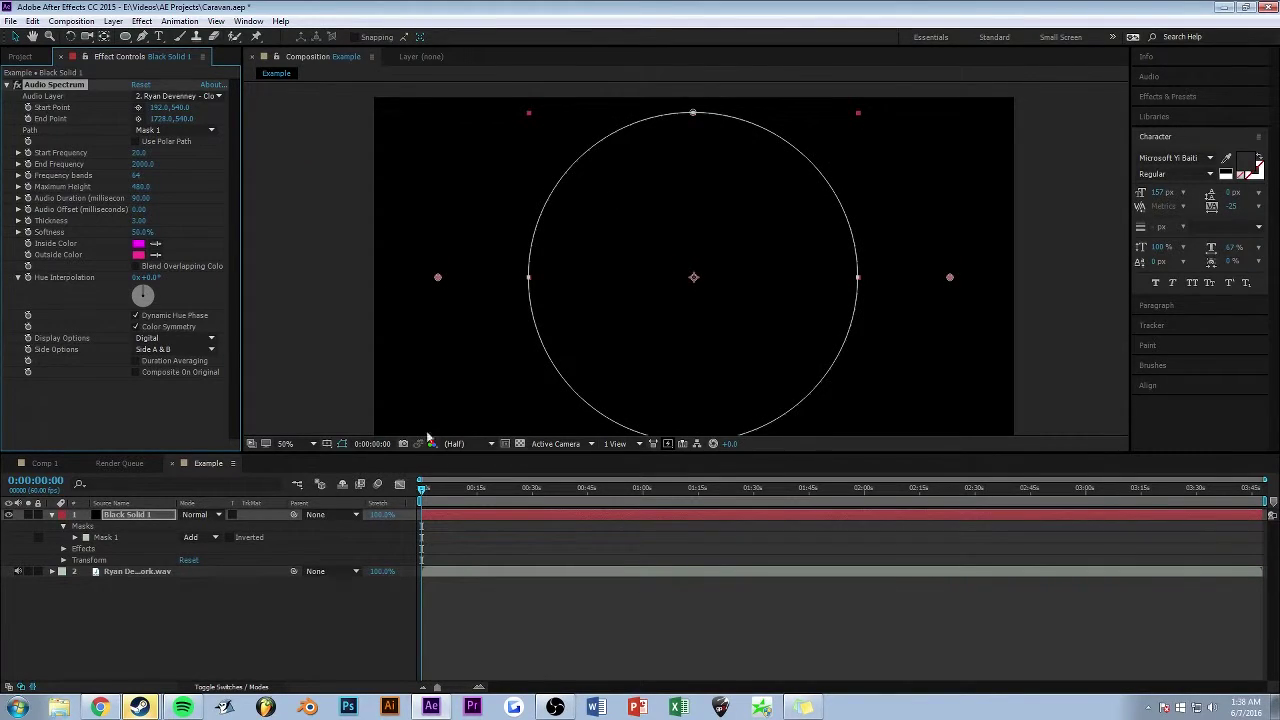
mouse_move(425, 497)
left_mouse_down()
mouse_move(651, 500)
mouse_move(396, 503)
left_mouse_up()
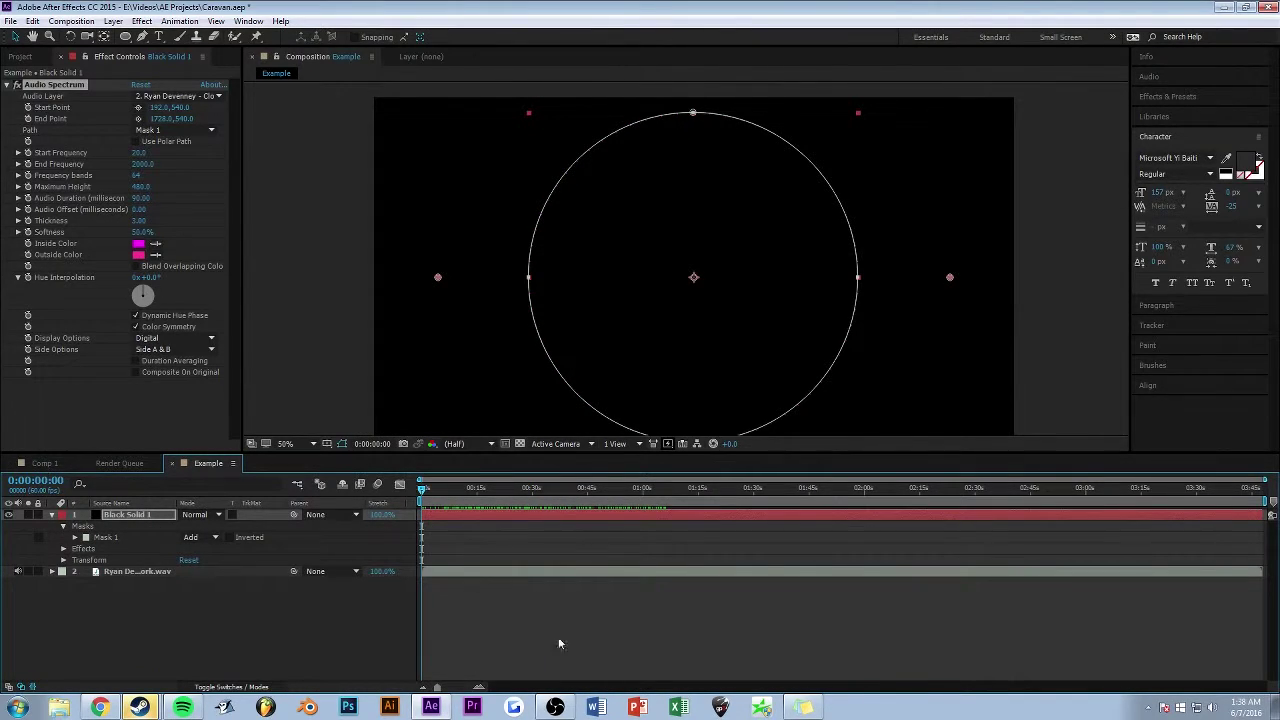
left_click(556, 707)
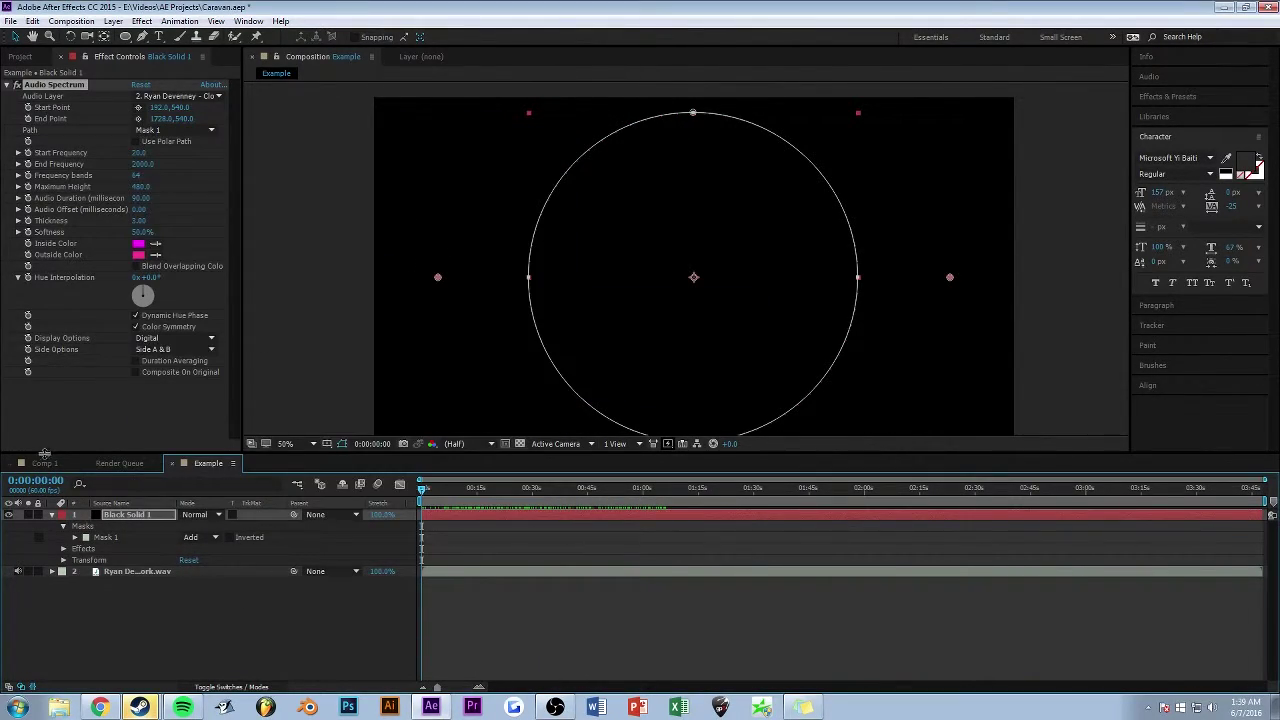
- In Comp 1, solo WAVE layer 3 and select WAVE layers 3–7, then return to Example
left_click(44, 463)
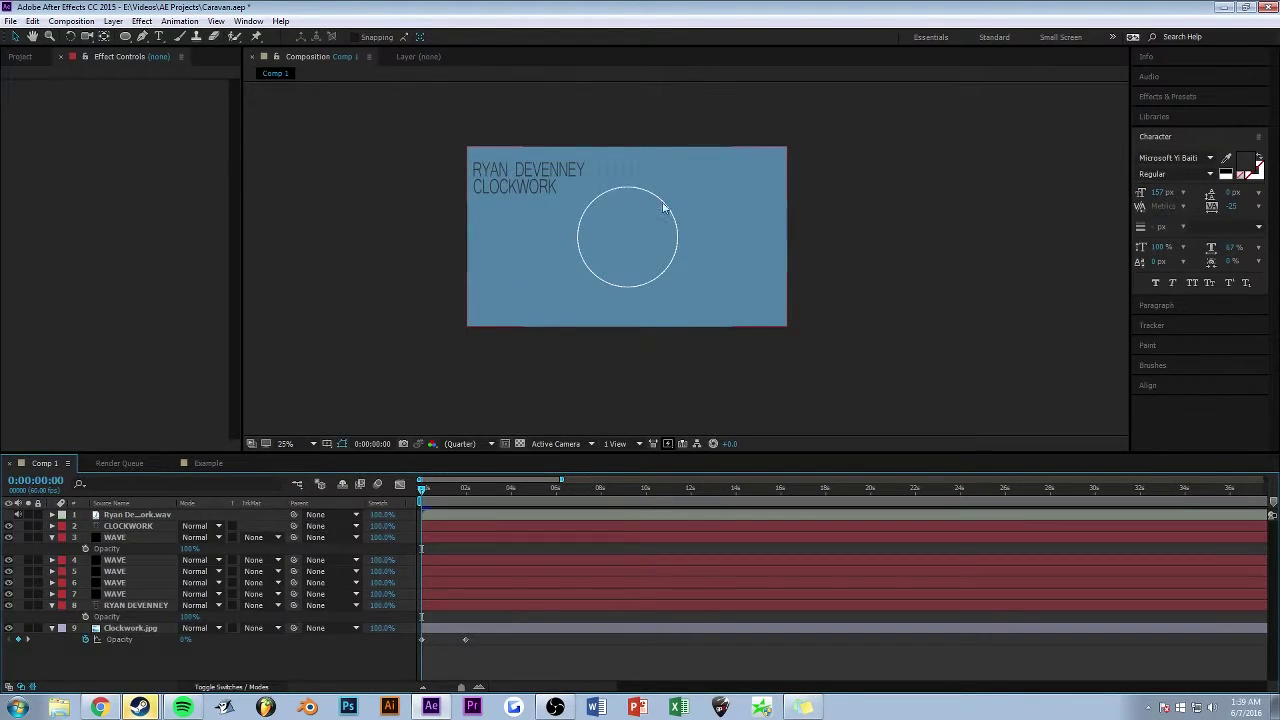
scroll(584, 214, "up", 2)
scroll(582, 214, "down", 2)
left_click(28, 538)
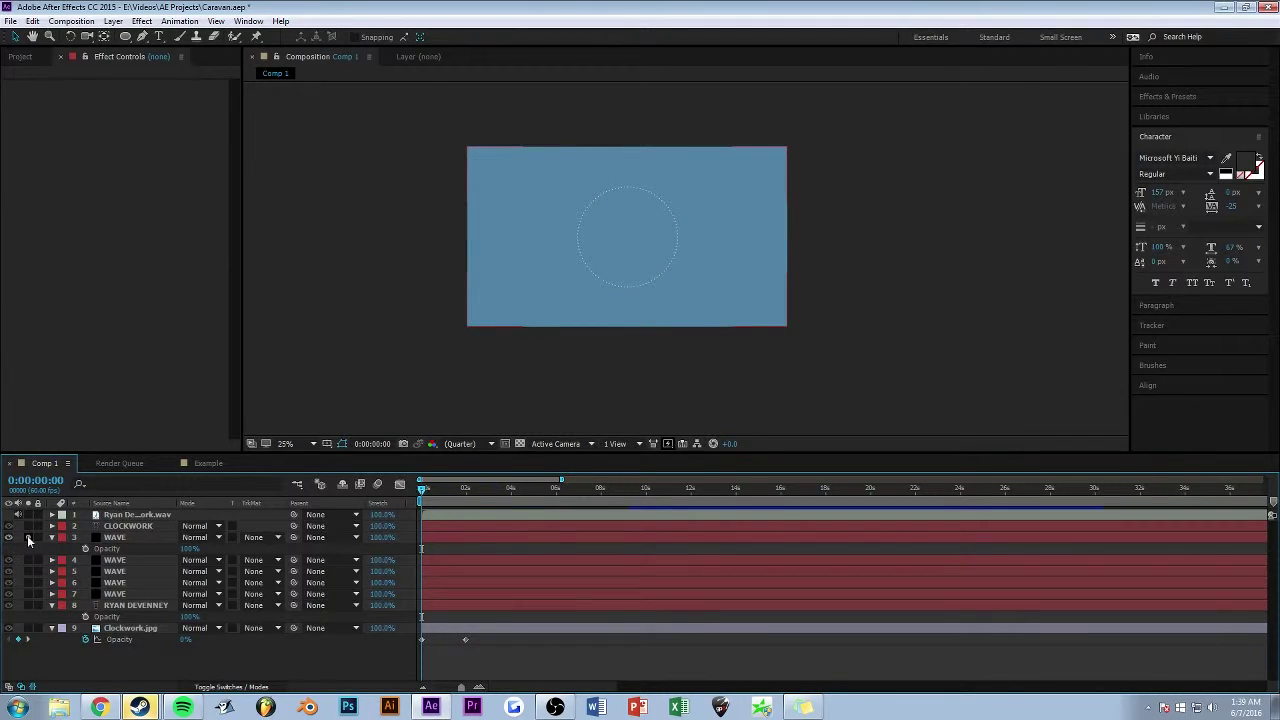
scroll(532, 245, "up", 1)
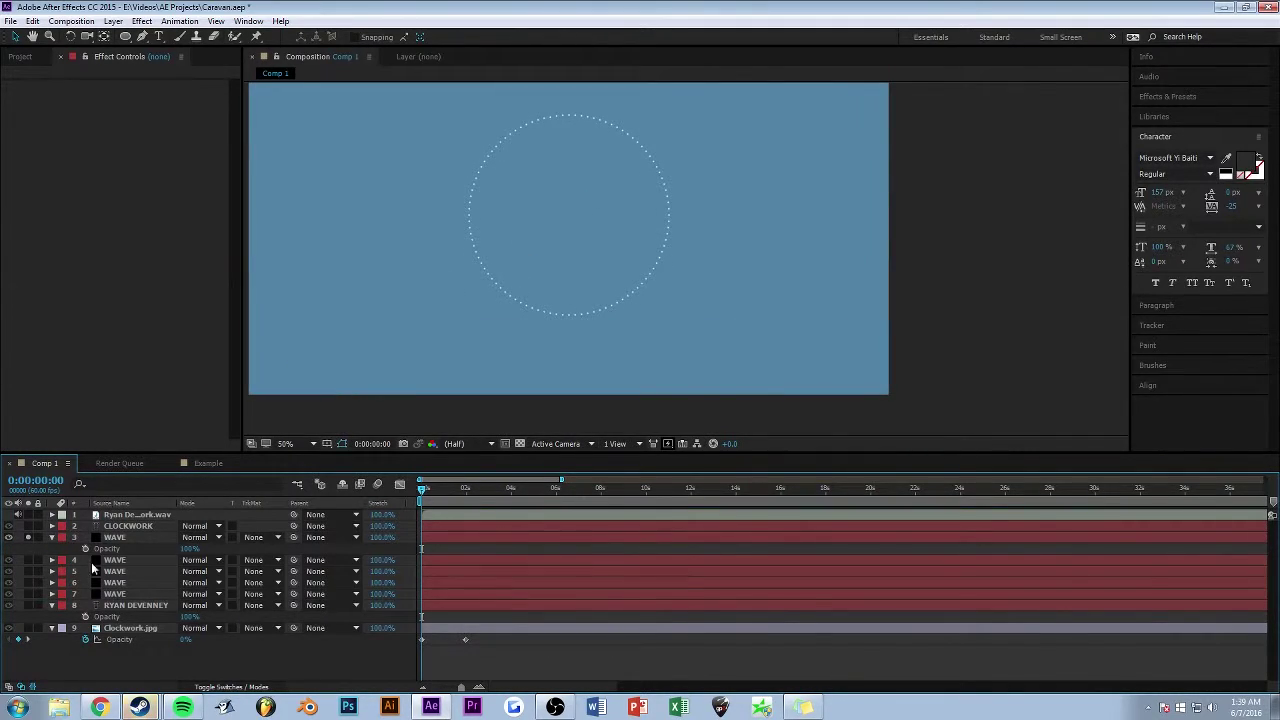
left_click(123, 543)
left_click(126, 595, "shift")
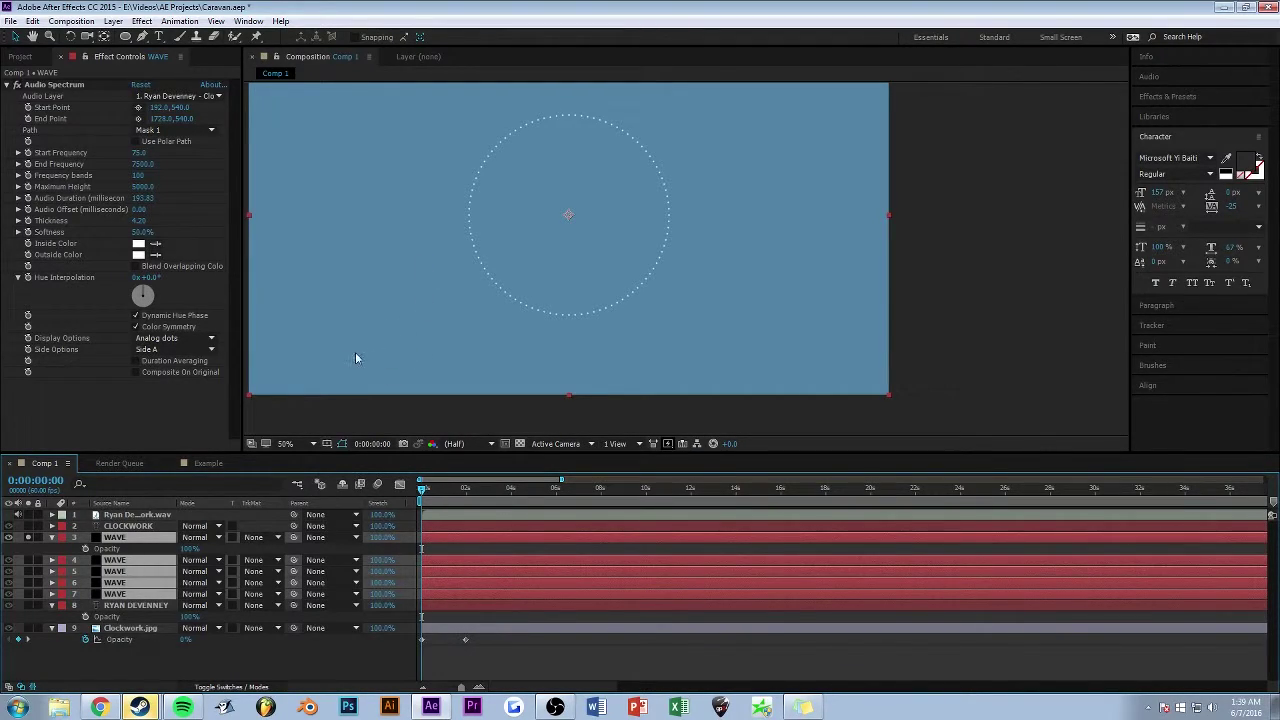
left_click(208, 463)
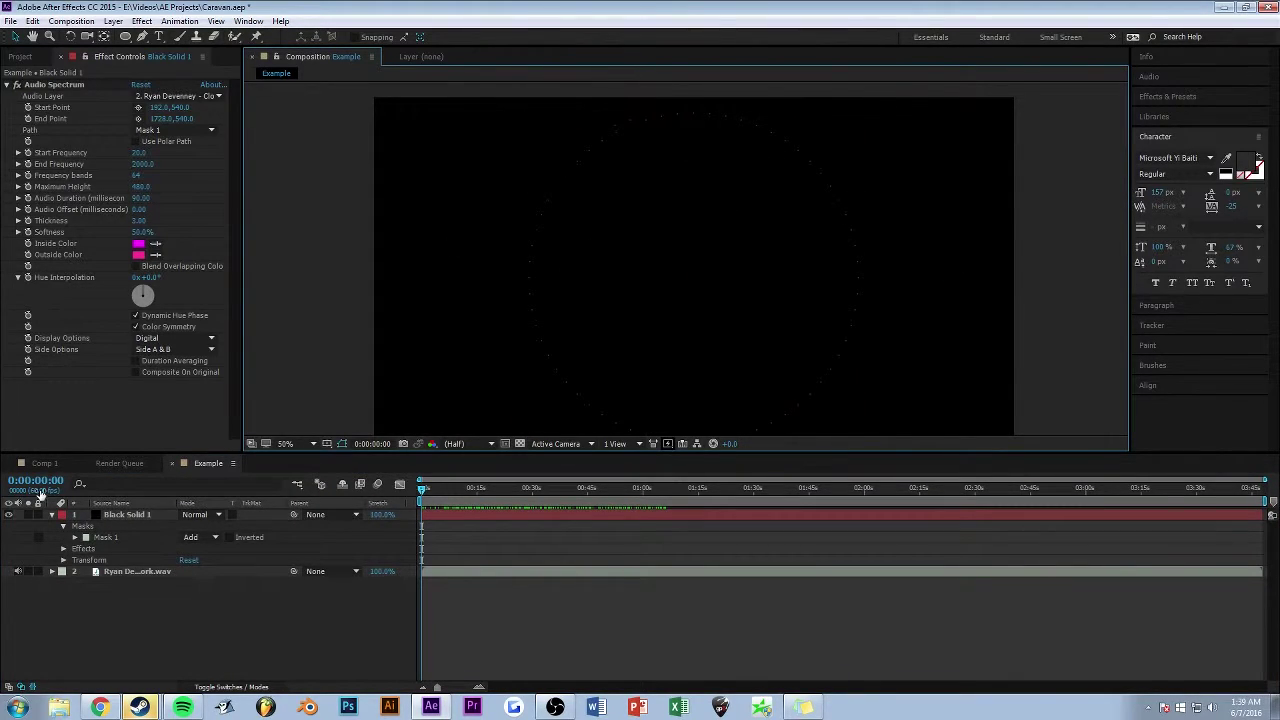
- Return to Comp 1 and select the first WAVE layer to inspect its spectrum path
left_click(44, 463)
left_click(120, 538)
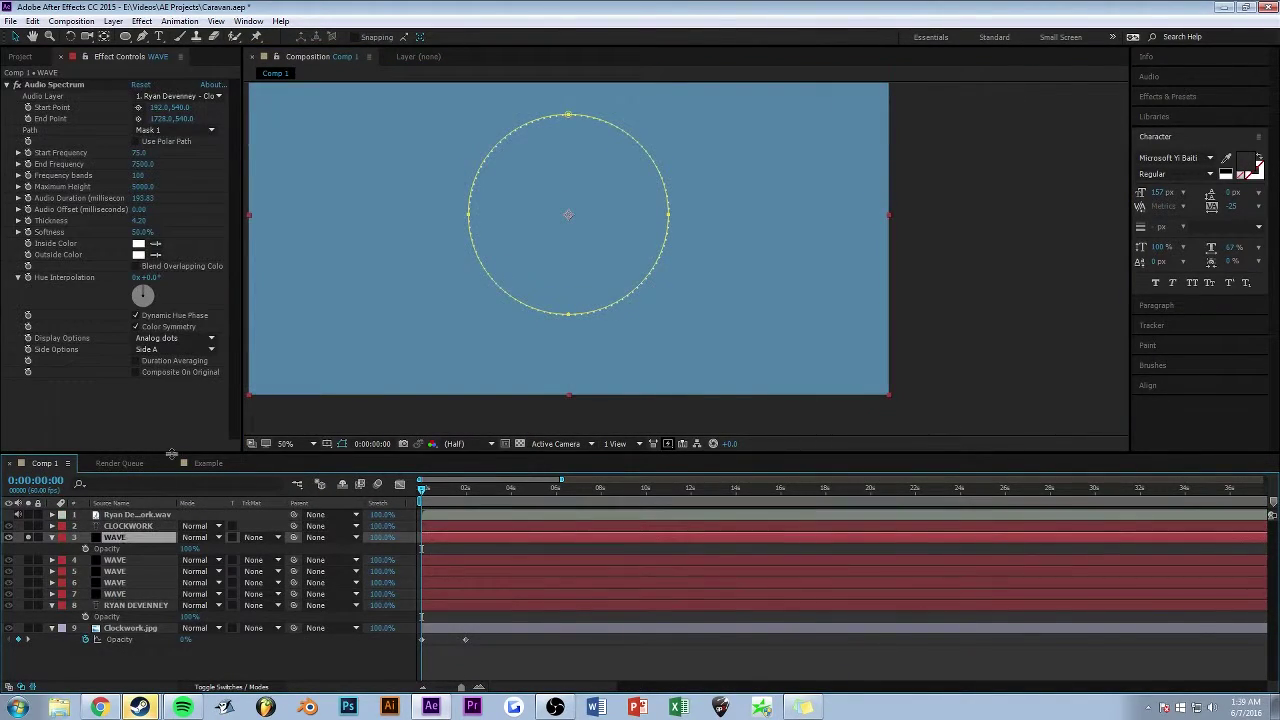
left_click(168, 131)
left_click(168, 141)
left_click(170, 130)
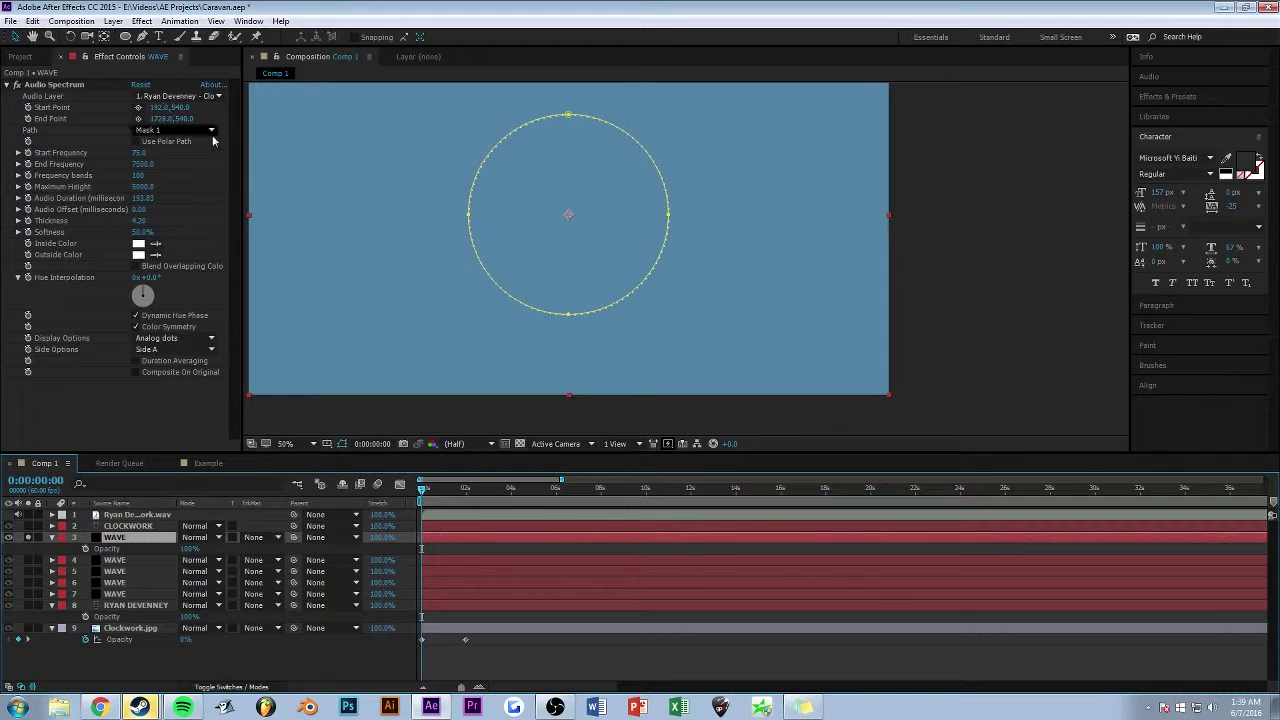
left_click(172, 141)
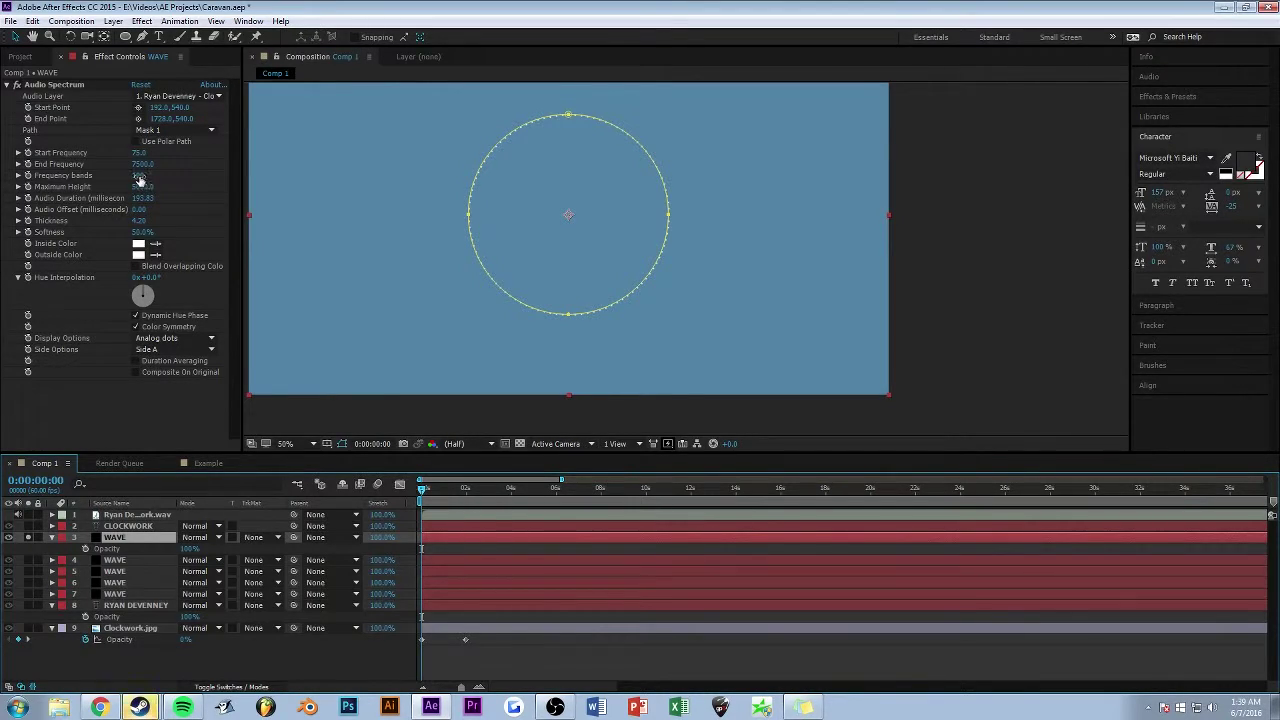
- Set the WAVE layer's Audio Spectrum Frequency bands to 100
key("slash")
left_click_drag(374, 171, 437, 226)
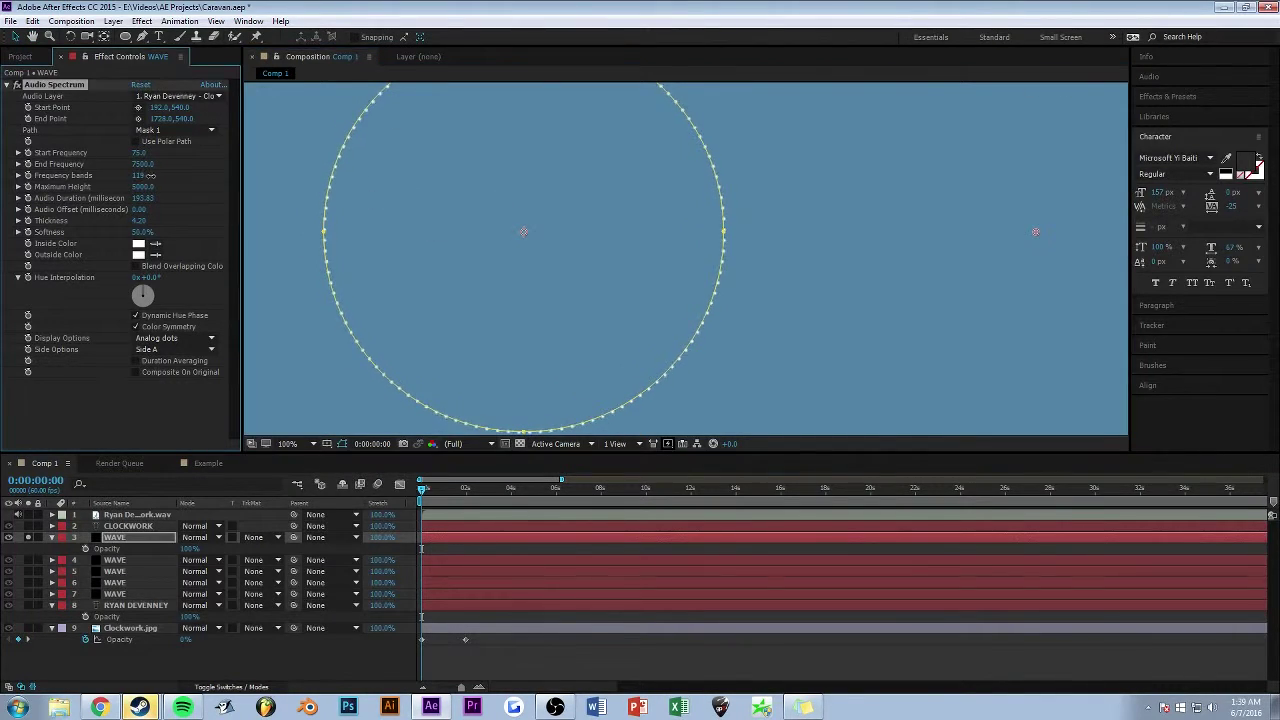
left_click_drag(150, 175, 231, 172)
left_click(143, 175)
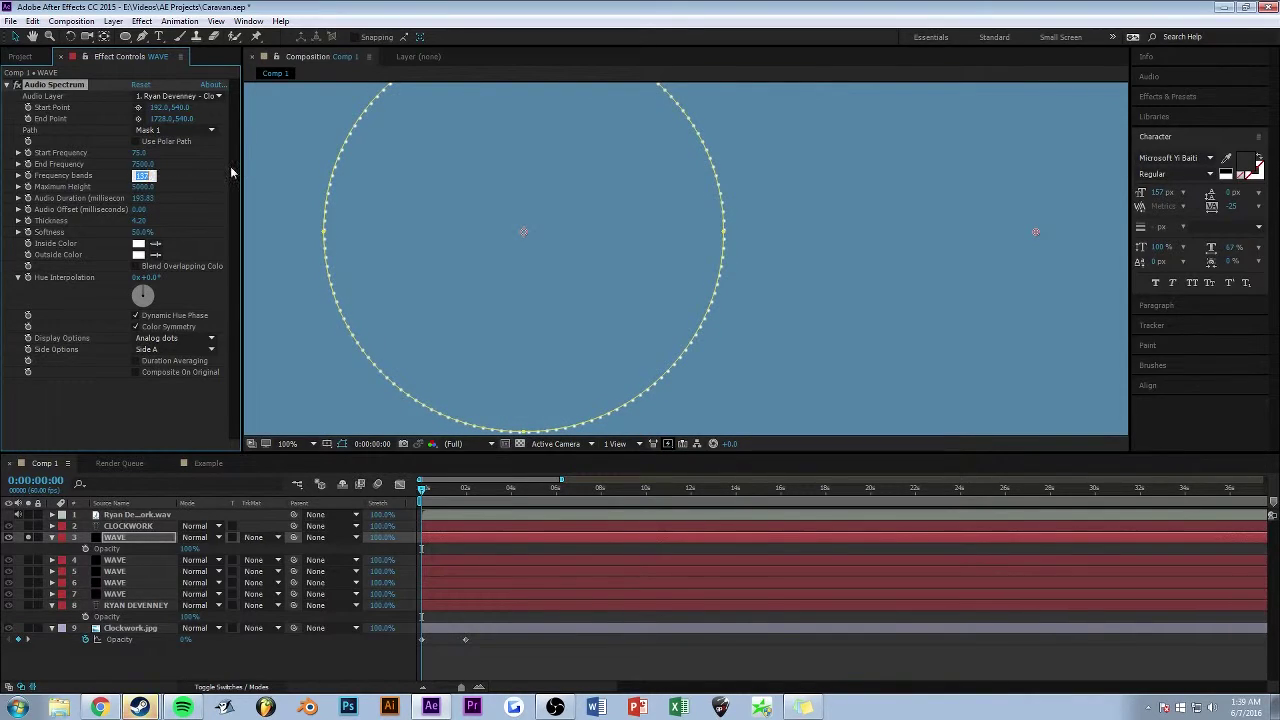
type("100")
key("Return")
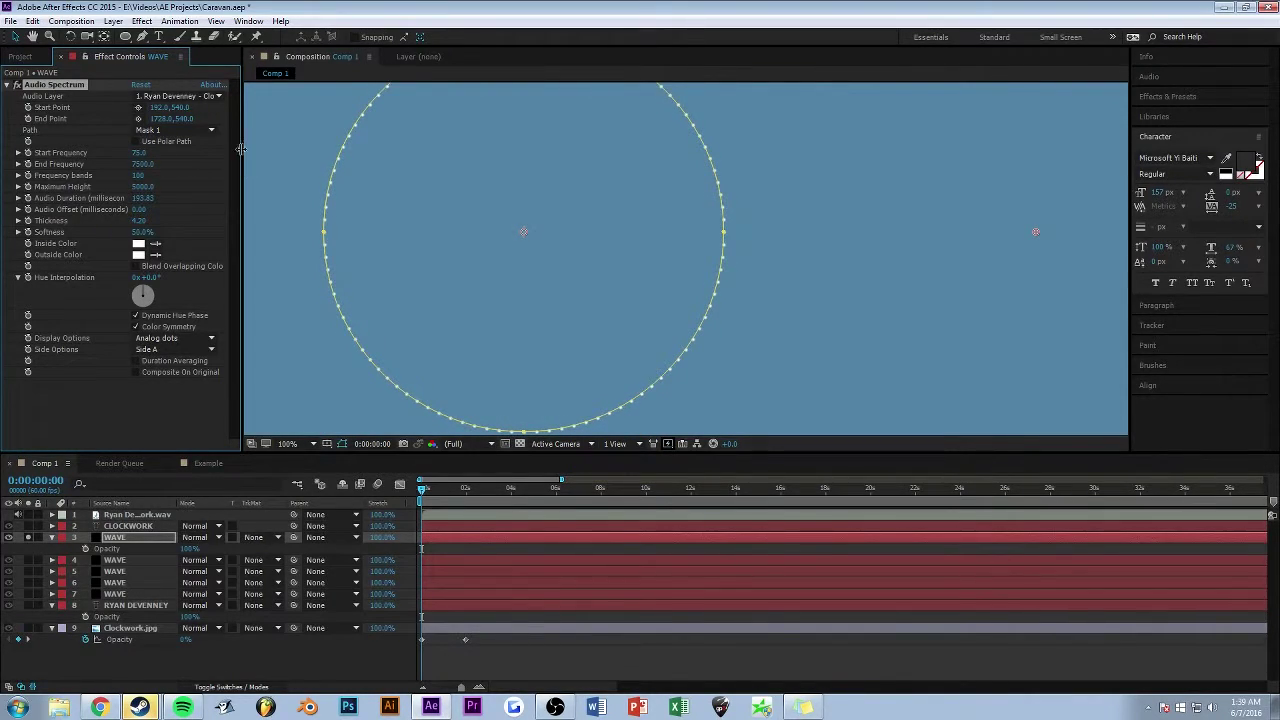
- Scrub ahead in time and thicken the spectrum dots to 4.20
key("comma")
key("comma")
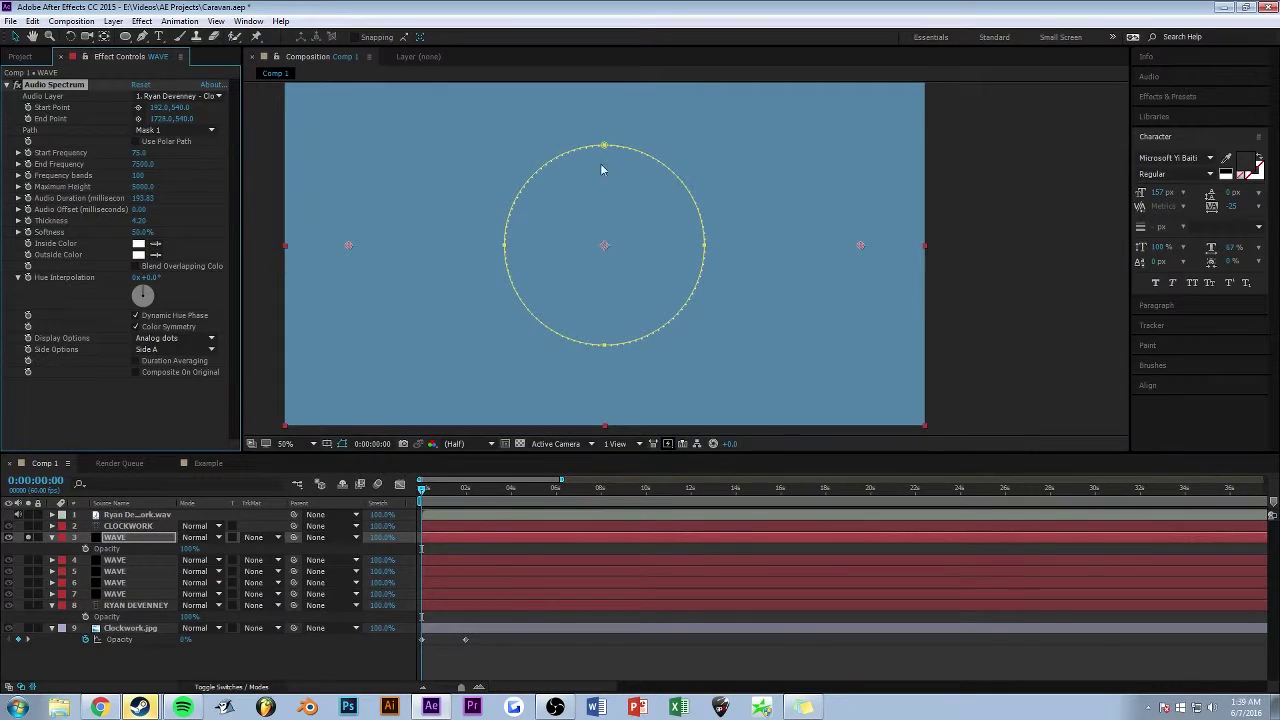
left_click_drag(421, 492, 586, 490)
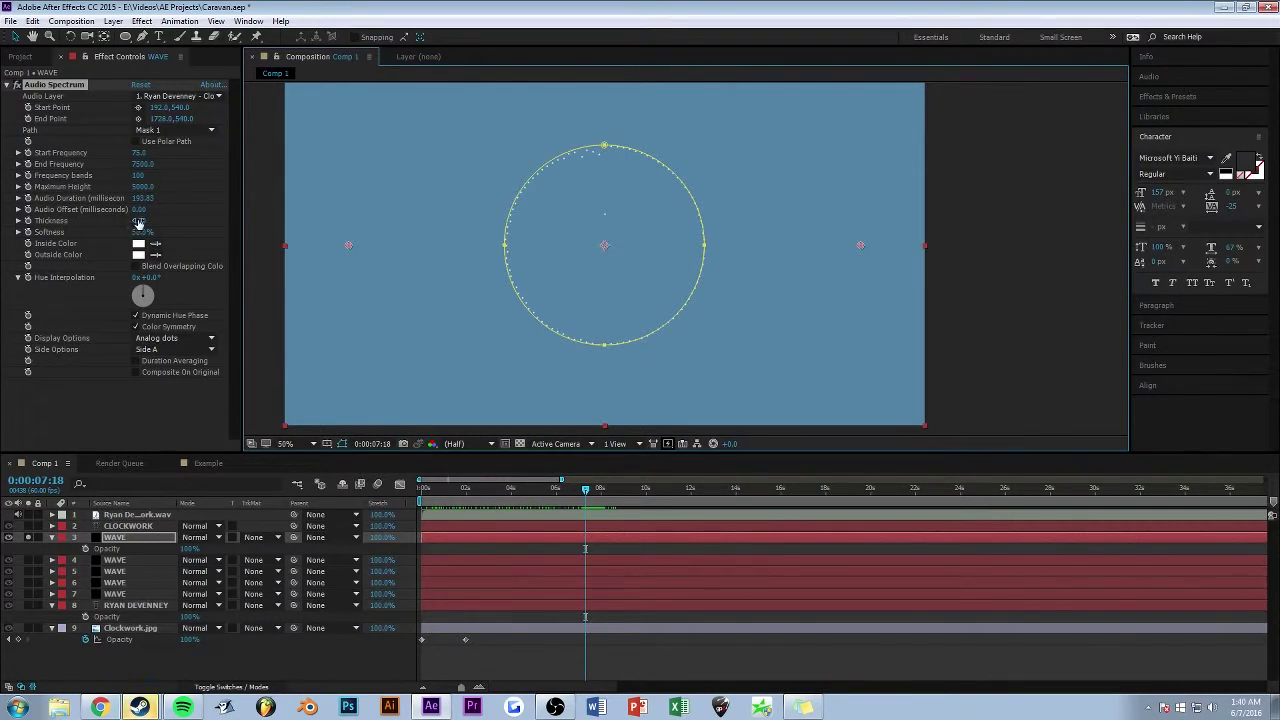
left_click_drag(140, 222, 191, 223)
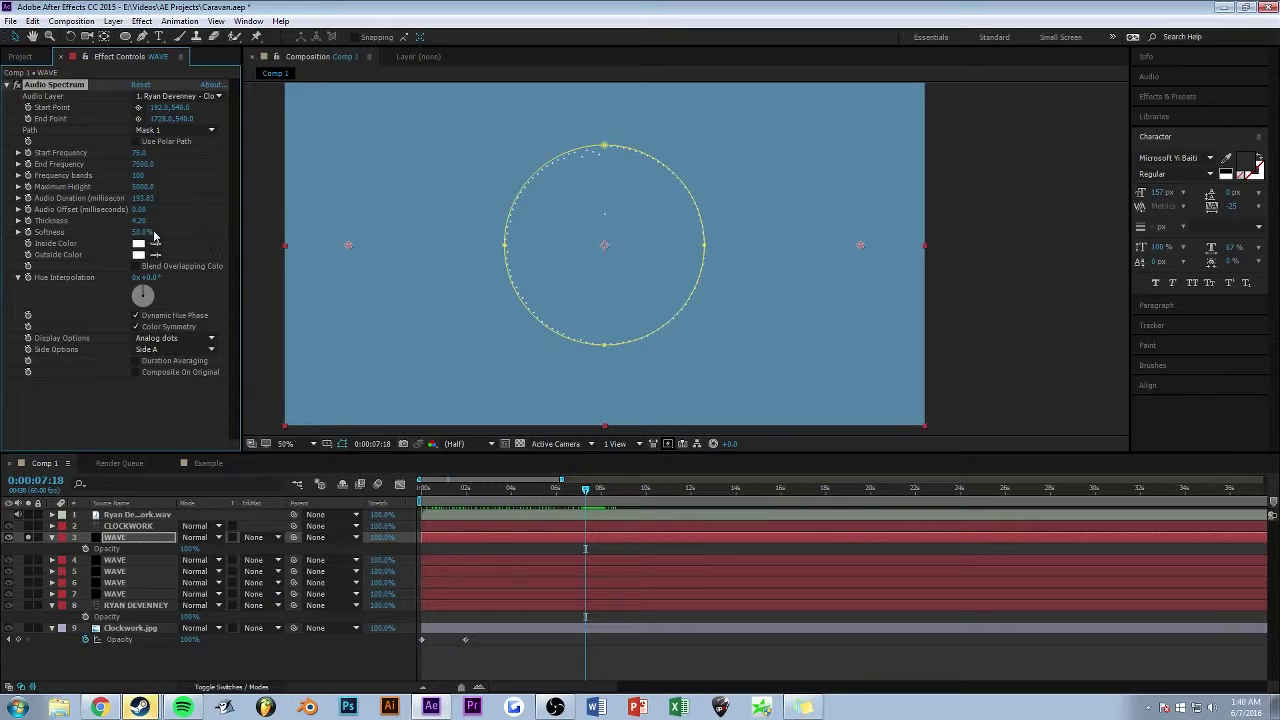
- Try 100% dot softness, undo it, and reframe the composition view
key("period")
key("period")
key("period")
key("period")
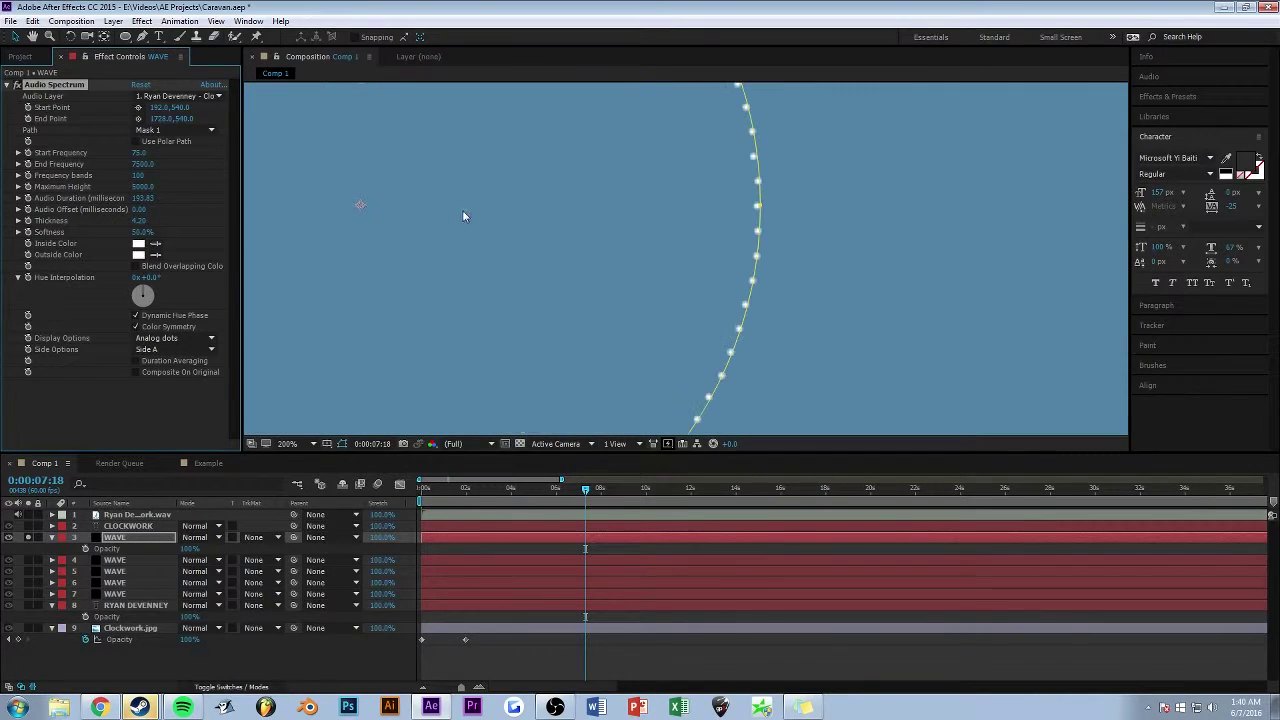
left_click_drag(145, 231, 222, 228)
key("ctrl+z")
key("comma")
key("comma")
key("comma")
key("comma")
key("h")
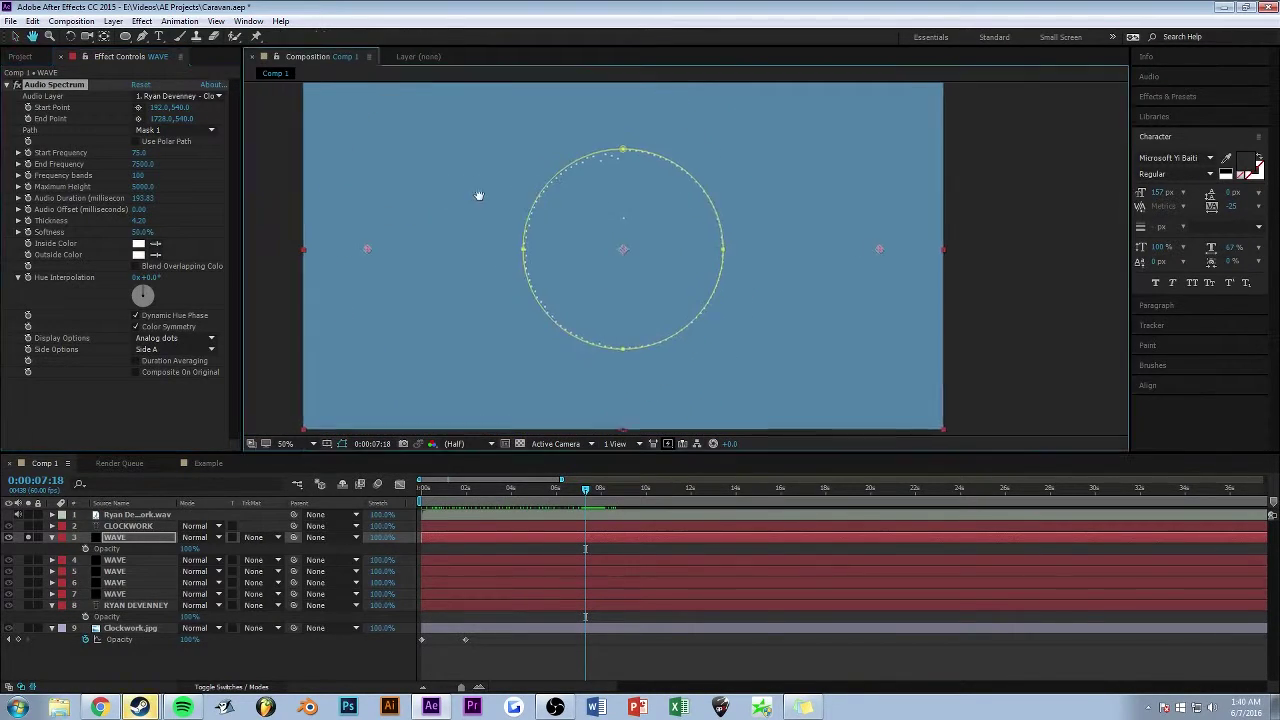
left_click_drag(479, 195, 487, 199)
key("v")
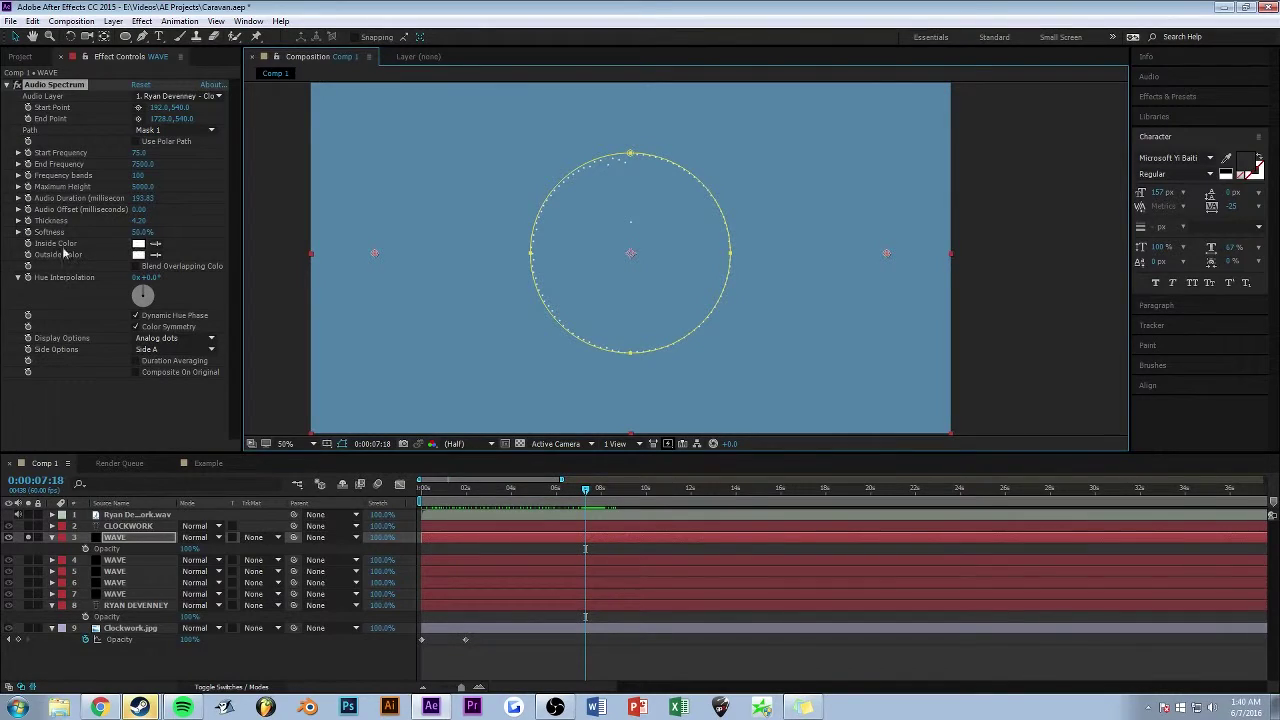
scroll(580, 216, "up", 2)
scroll(576, 226, "down", 2)
scroll(647, 231, "up", 2)
scroll(571, 206, "down", 2)
- Keep Analog dots as the Audio Spectrum display style and zoom the preview to full size
key("h")
left_click_drag(576, 207, 565, 218)
left_click(163, 338)
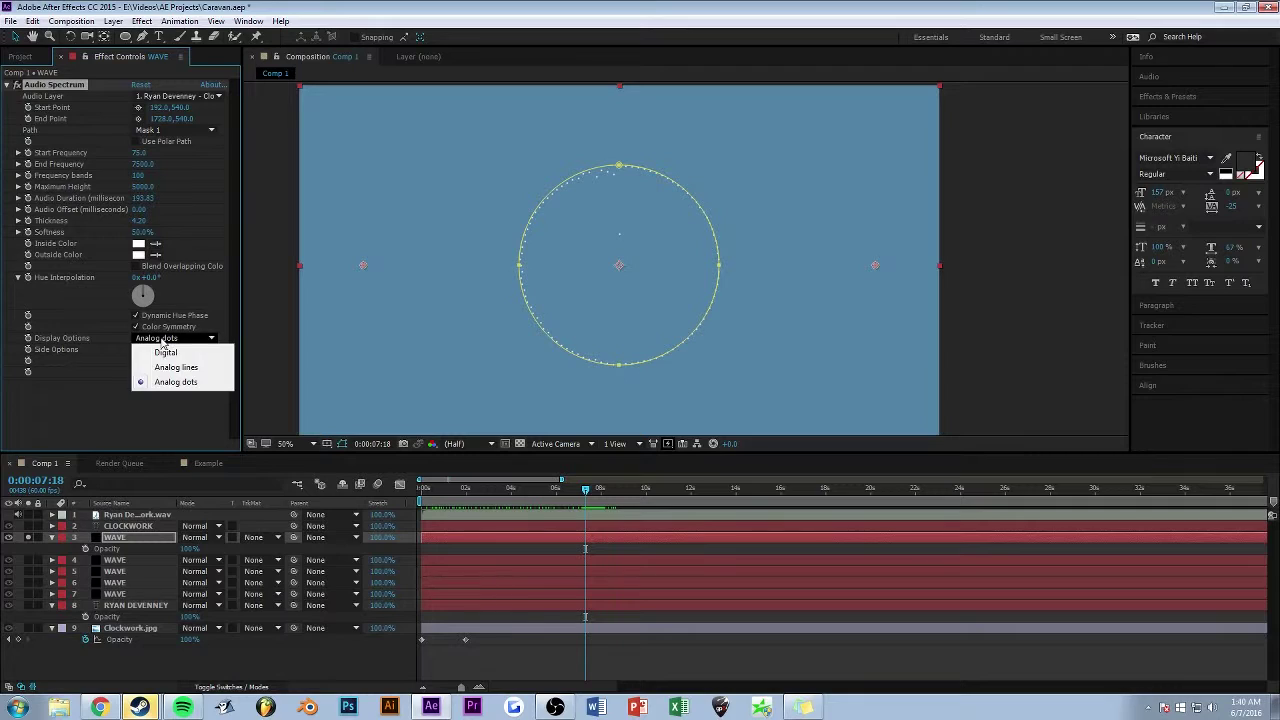
left_click(124, 414)
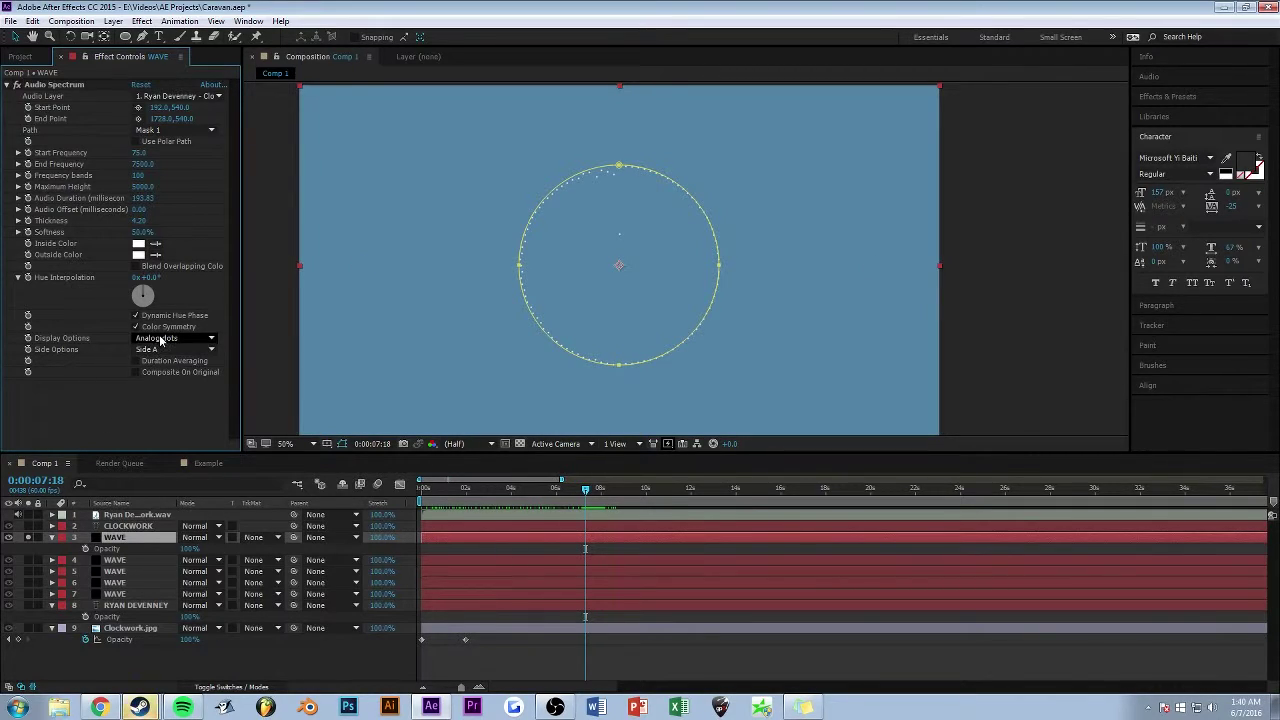
left_click(168, 337)
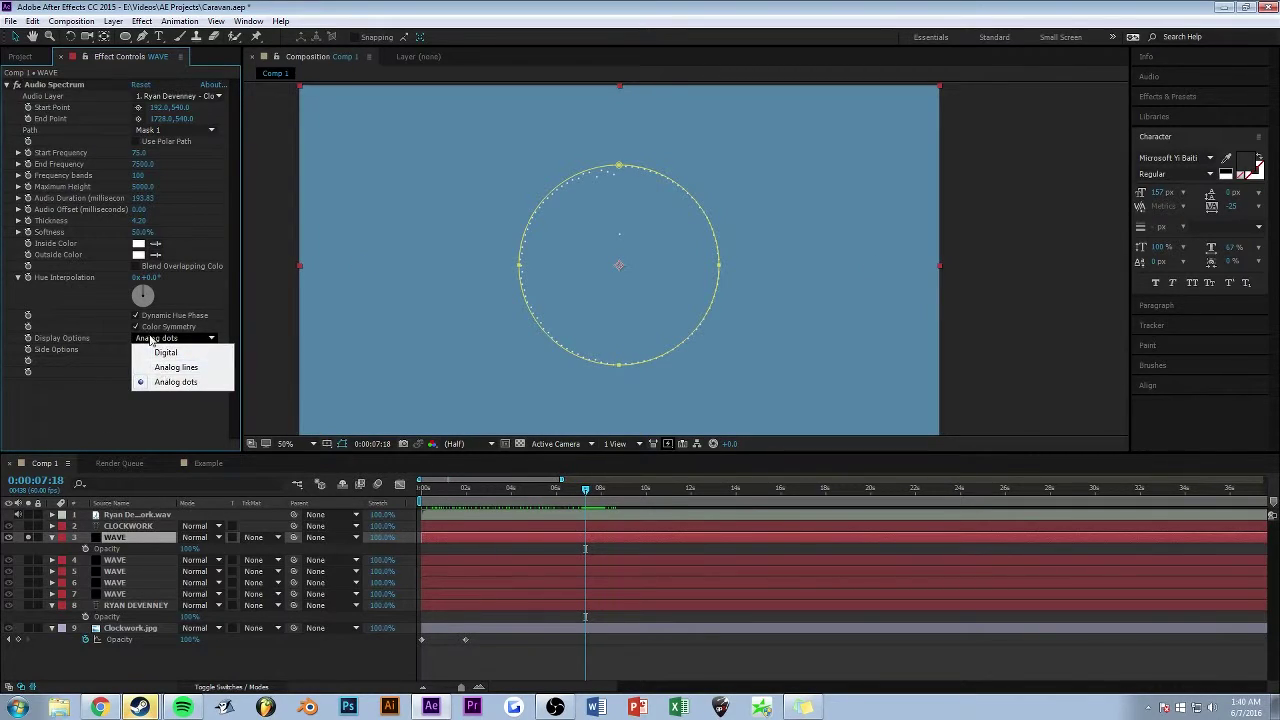
left_click(86, 421)
key("slash")
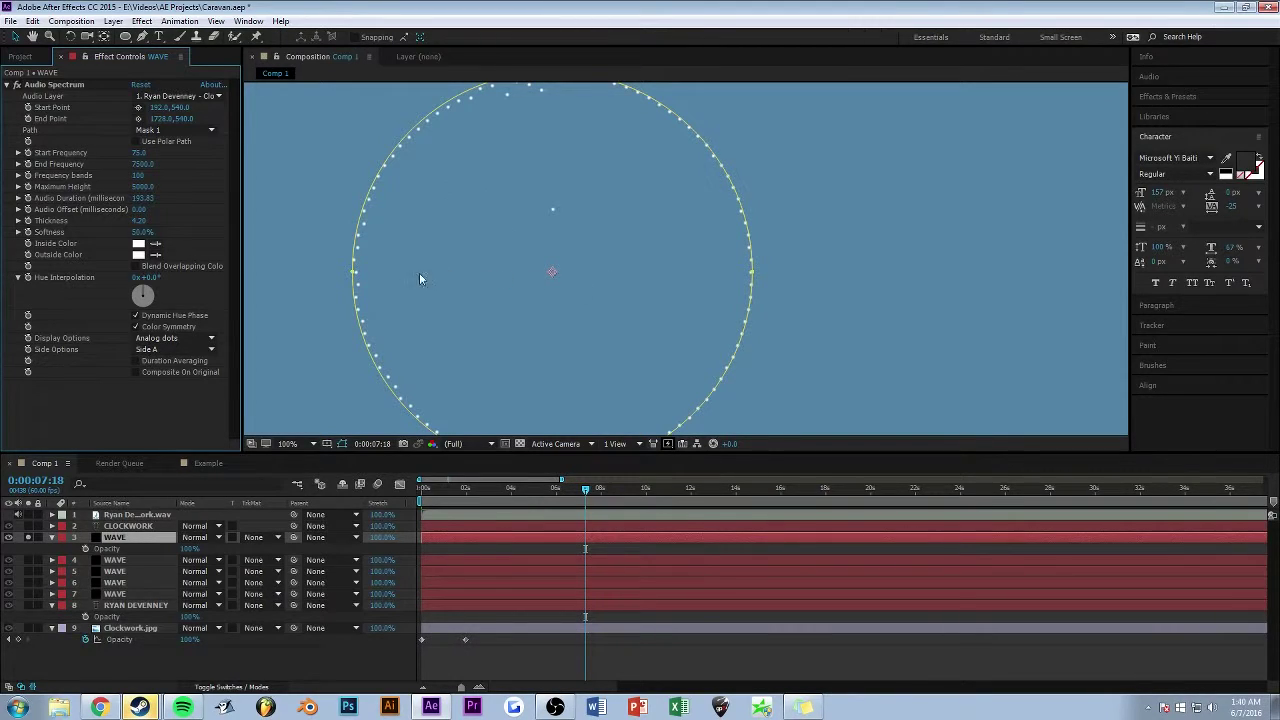
- Switch the spectrum's Side Options to Side B
left_click(192, 351)
left_click(166, 378)
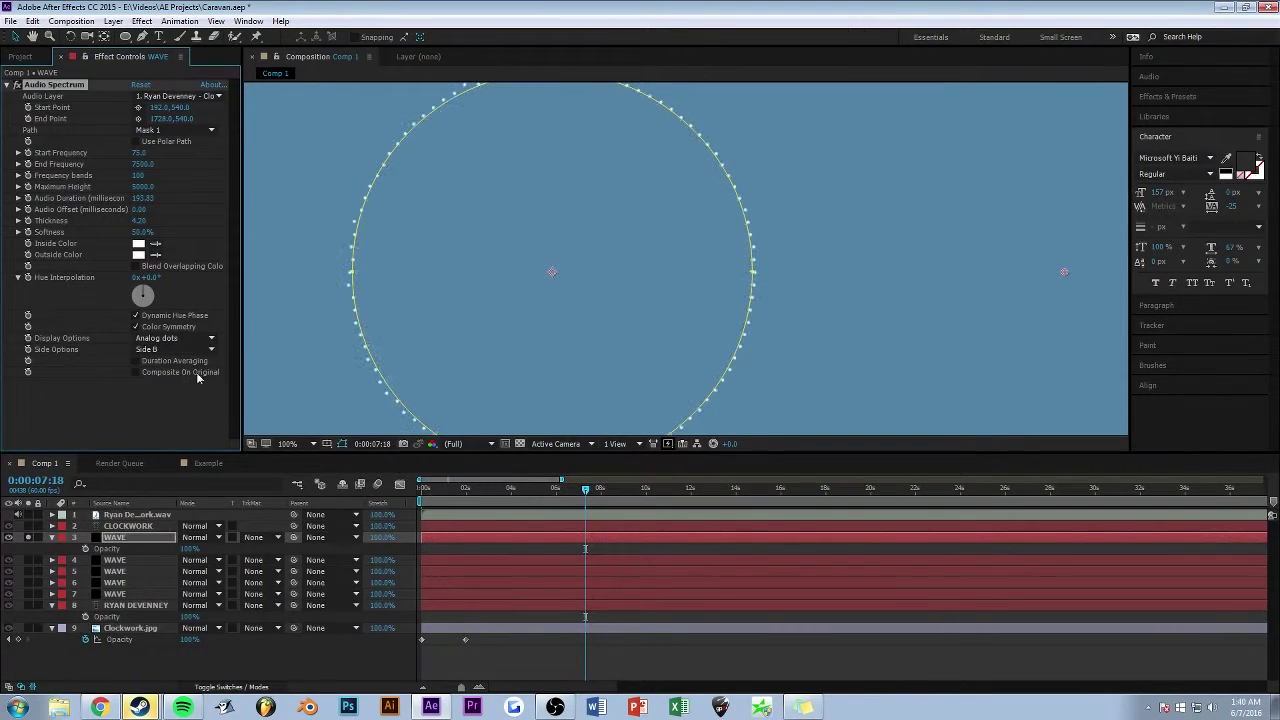
scroll(402, 158, "down", 2)
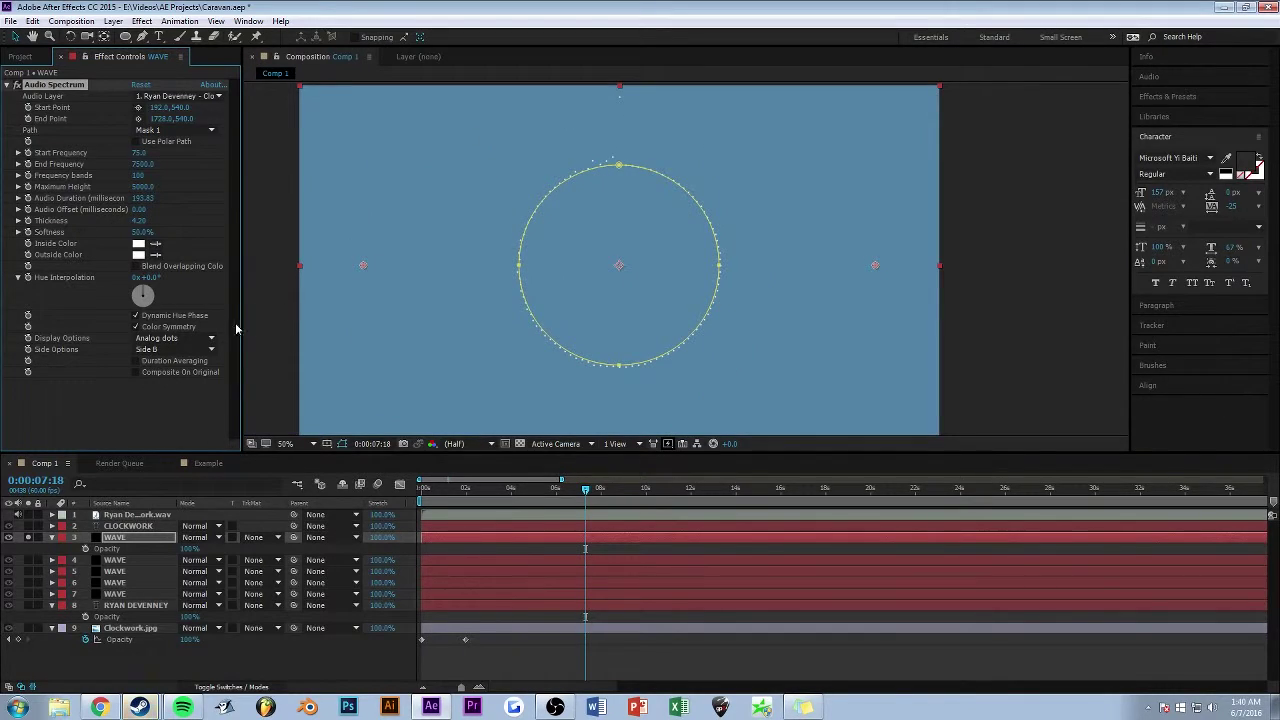
- Keep Analog dots, return Side Options to Side A, and solo layer 4 WAVE
left_click(178, 339)
left_click(178, 339)
left_click(178, 339)
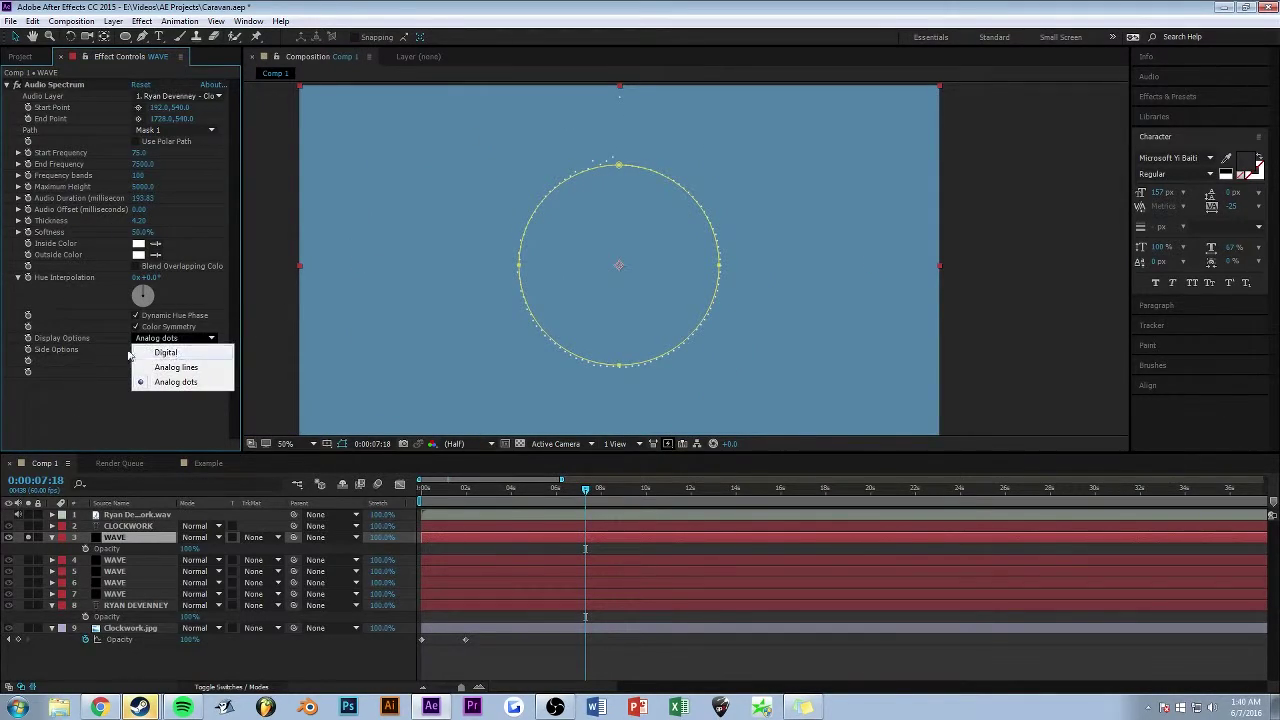
left_click(176, 382)
left_click(161, 352)
left_click(155, 362)
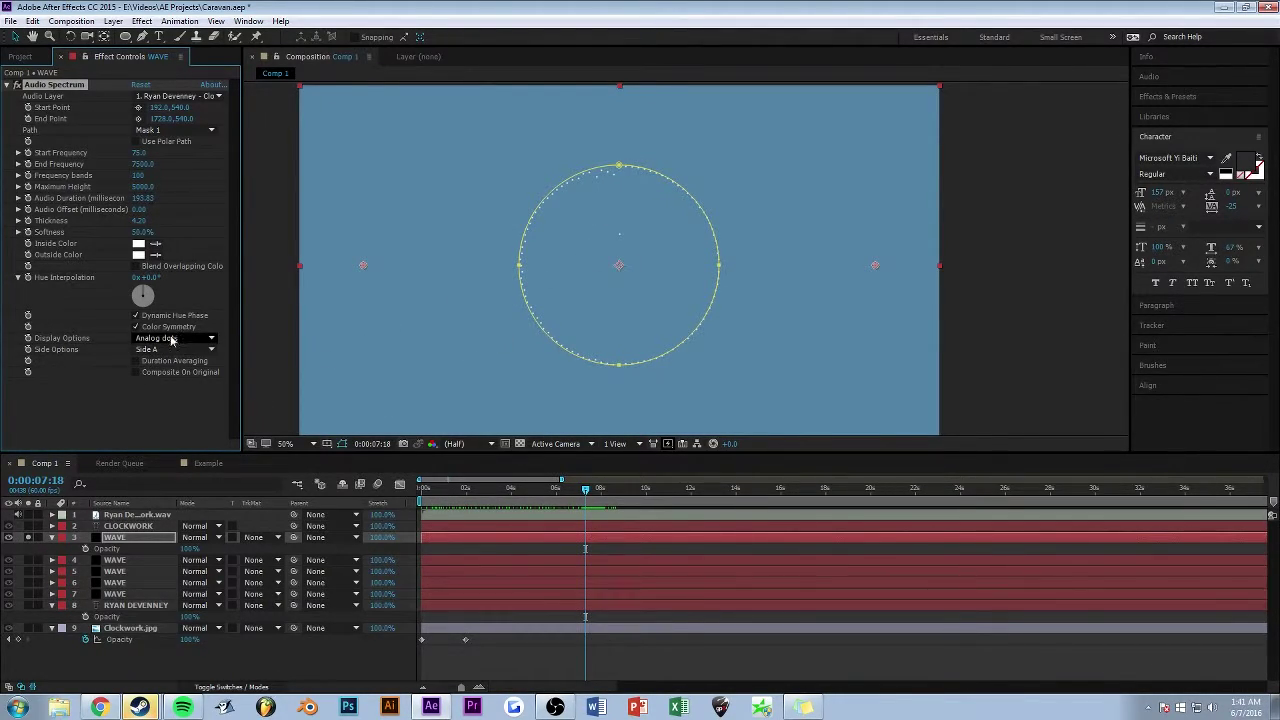
left_click(28, 561)
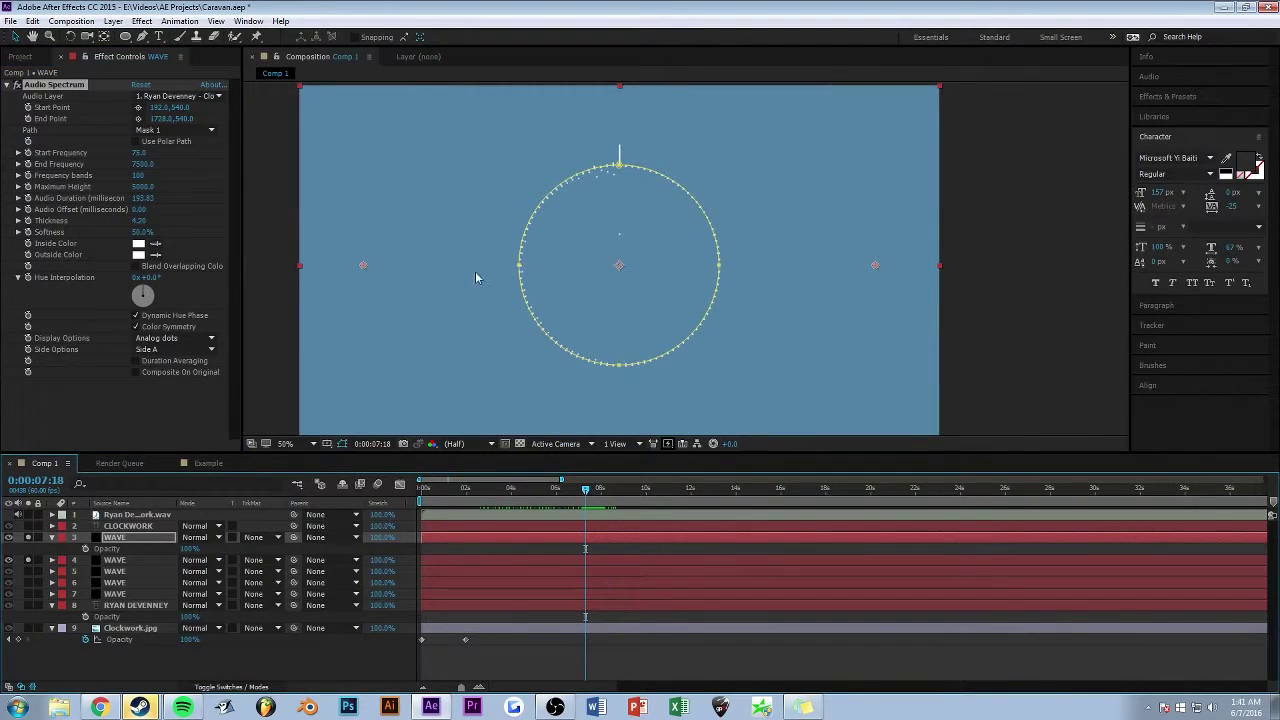
- Inspect layer 4 WAVE's spectrum at 0:00:06:30, then solo and select layer 5 WAVE
left_click(122, 563)
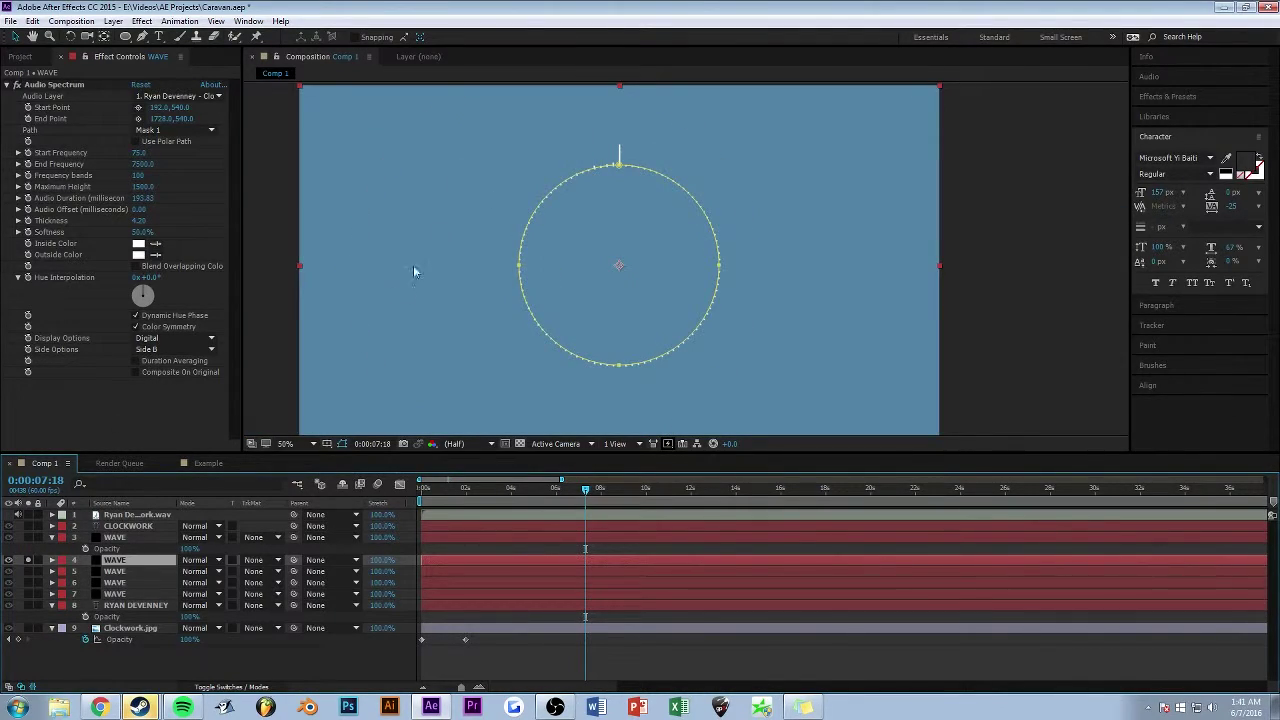
left_click_drag(558, 490, 567, 490)
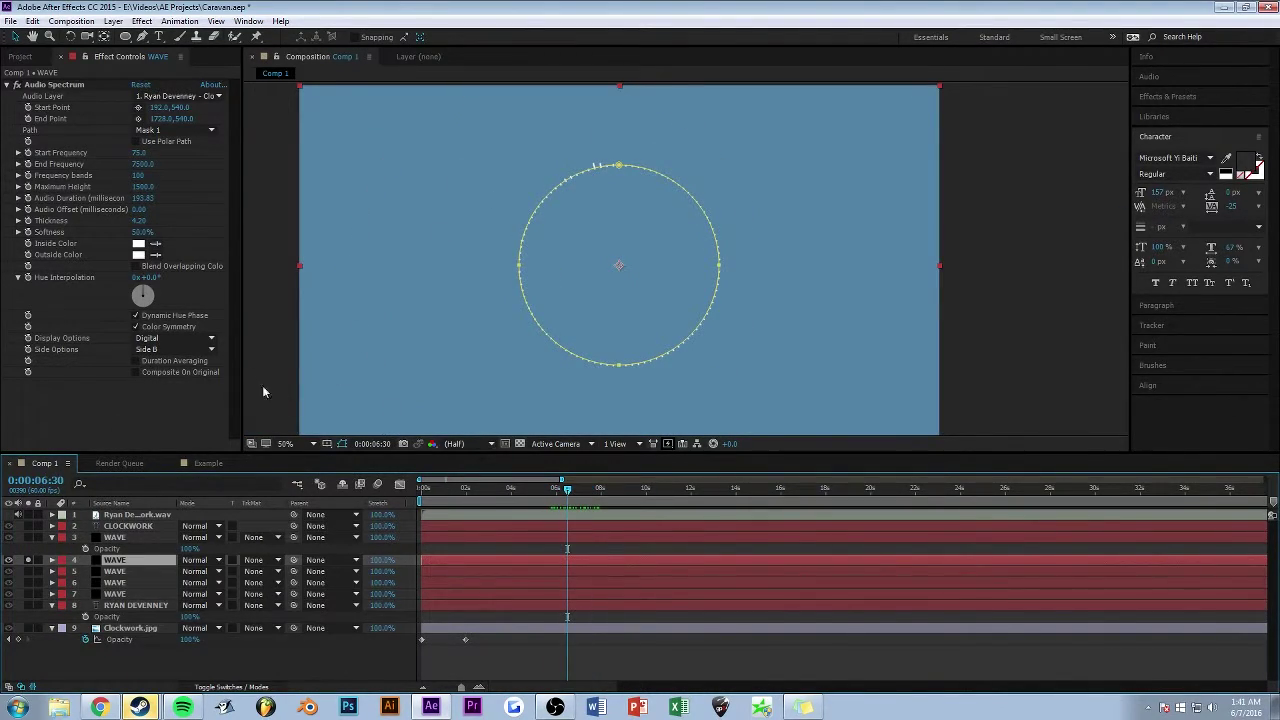
left_click(27, 571)
left_click(27, 560)
left_click(141, 569)
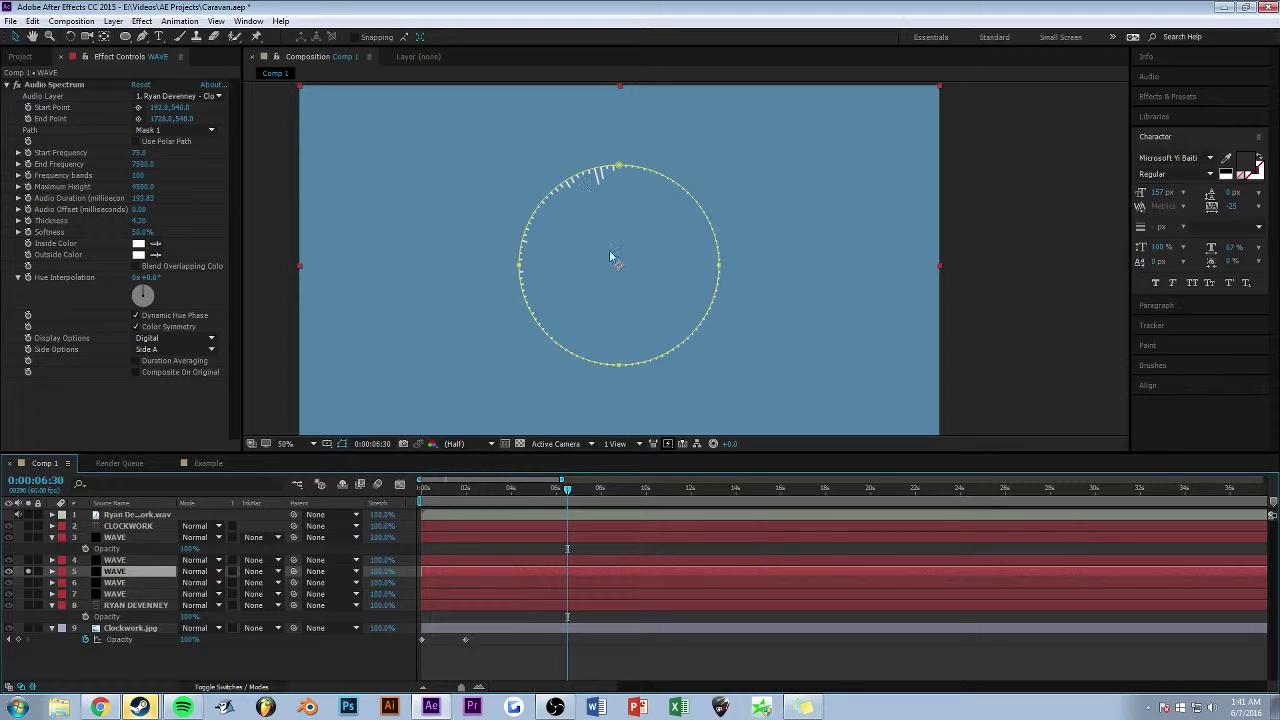
- Solo and inspect layers 6 and 7 WAVE in turn, moving time to 0:00:03:25
left_click(27, 582)
left_click(27, 571)
left_click(141, 582)
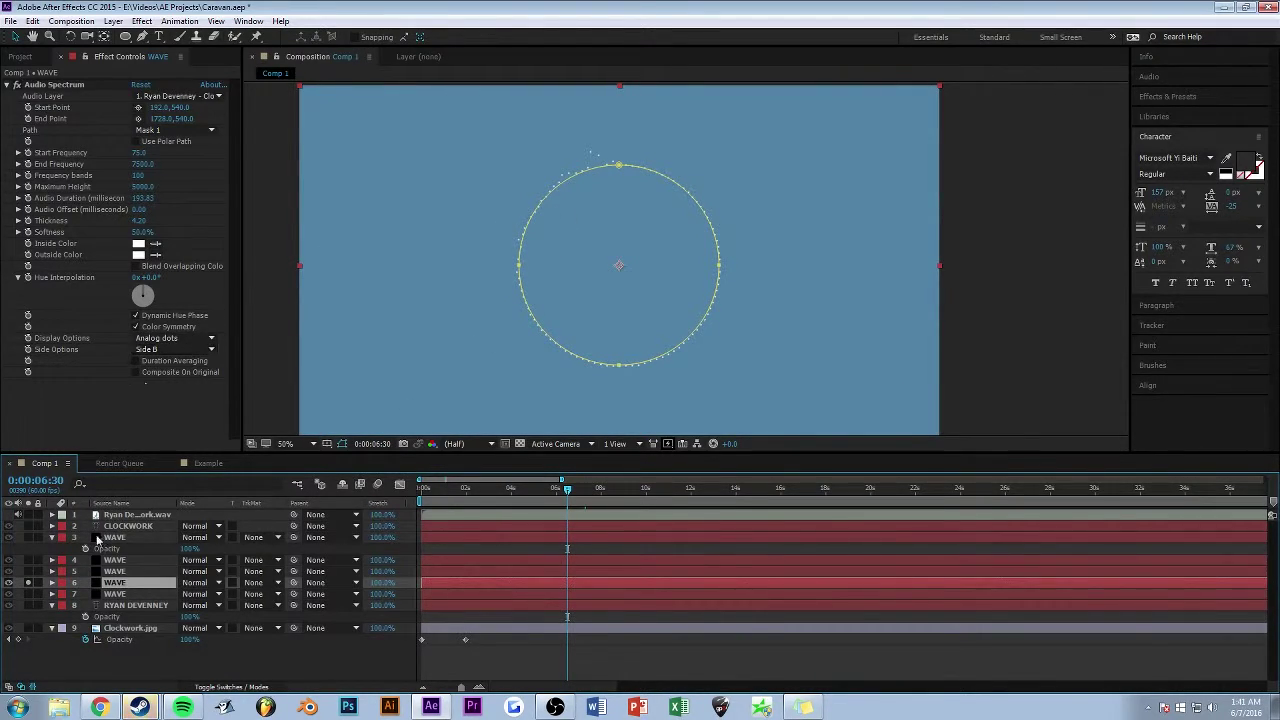
left_click(27, 582)
left_click(27, 594)
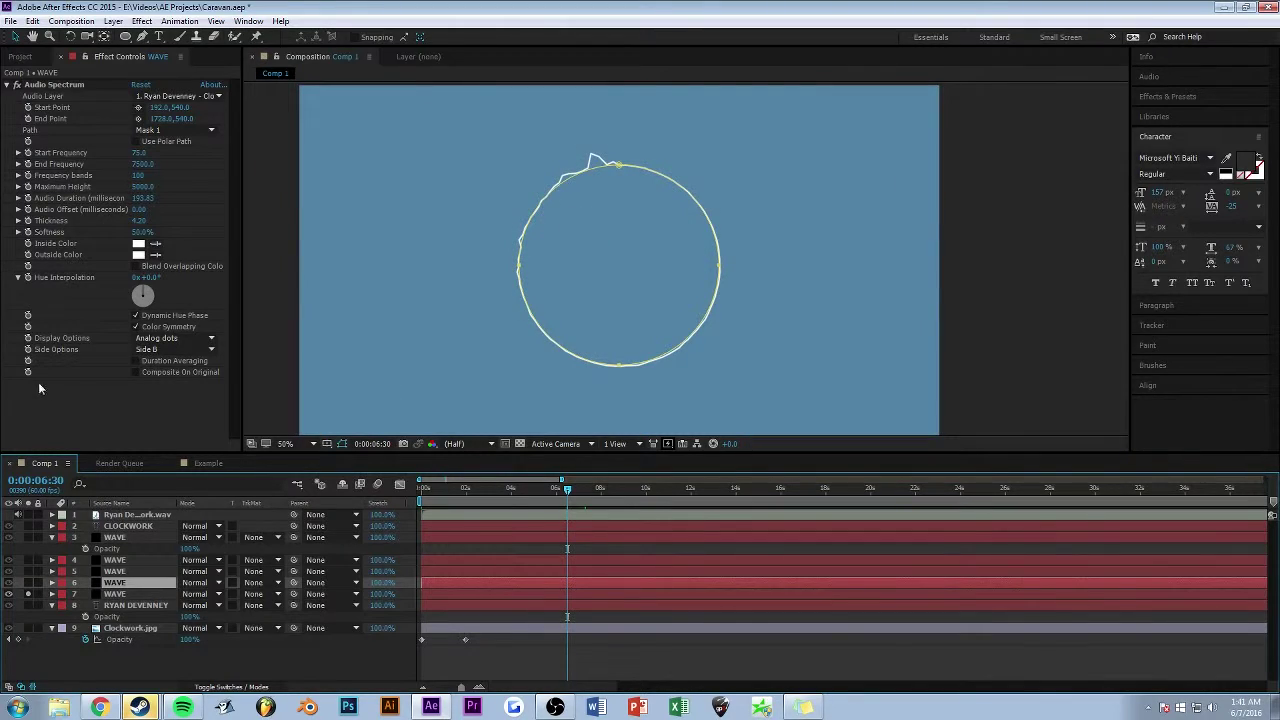
left_click(118, 594)
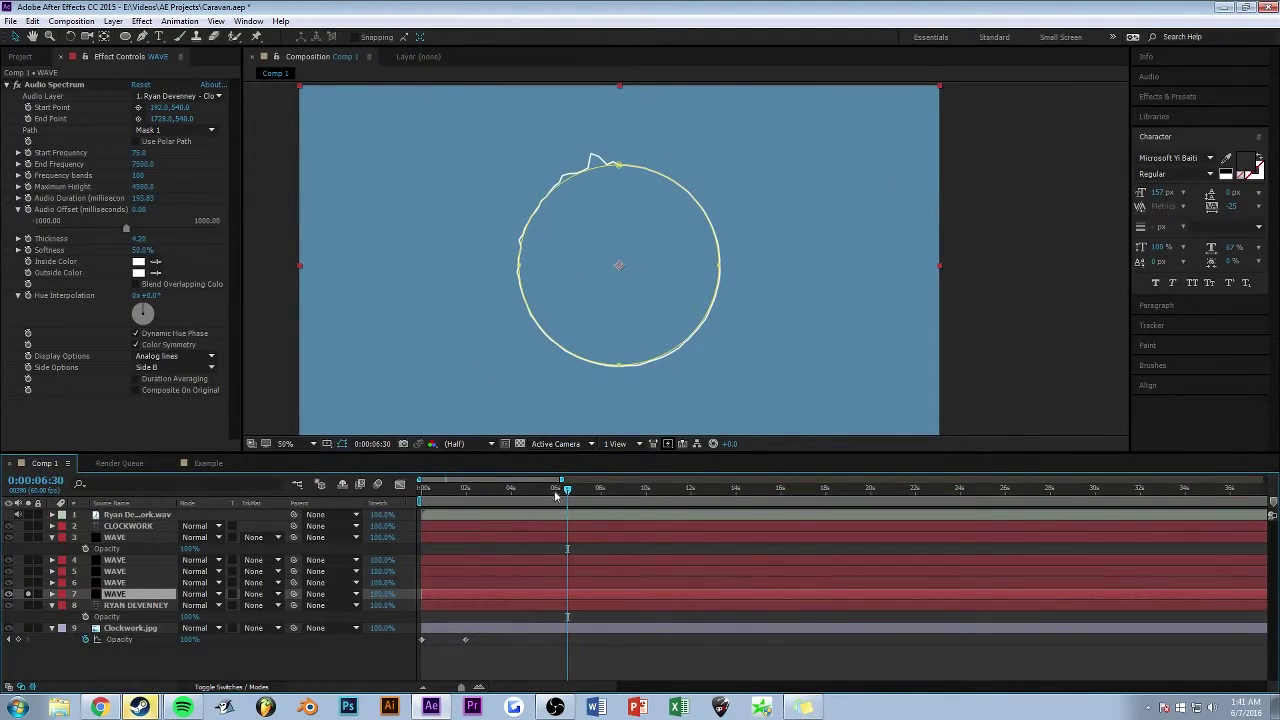
left_click_drag(567, 489, 285, 478)
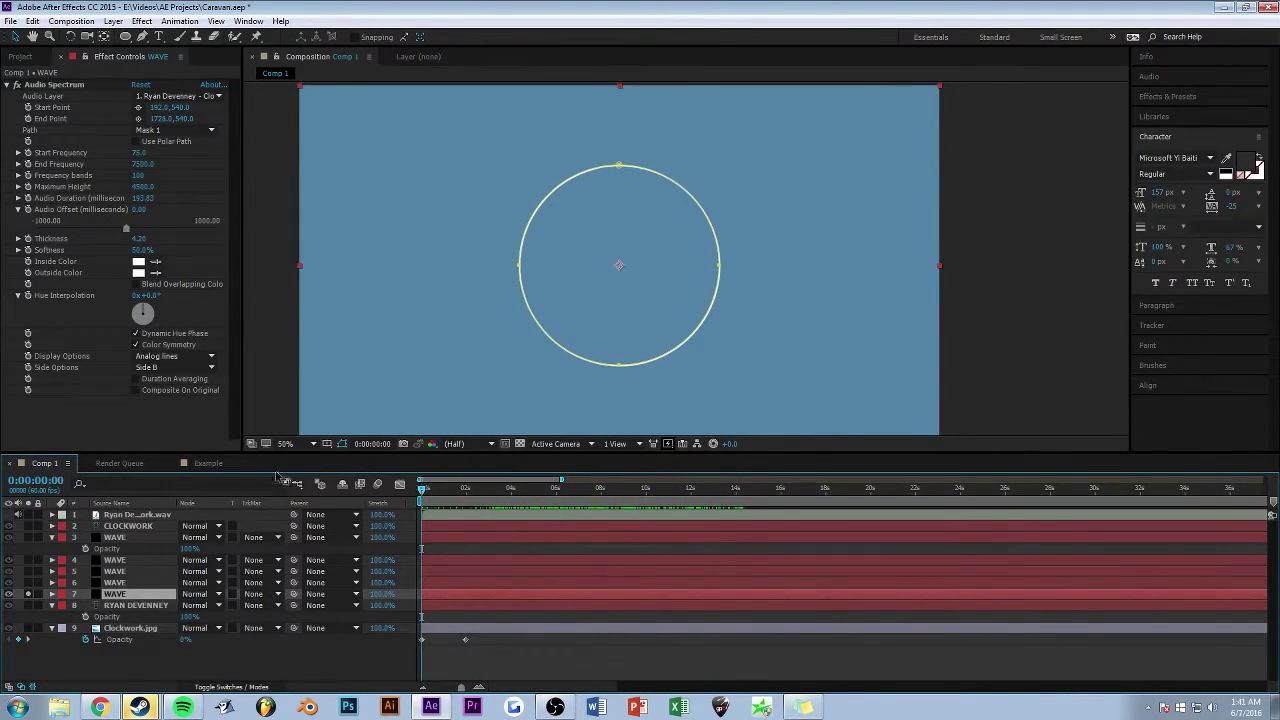
- Unsolo layer 7, scrub forward to reveal the album art, play the comp, and select layer 5 WAVE
left_click(28, 594)
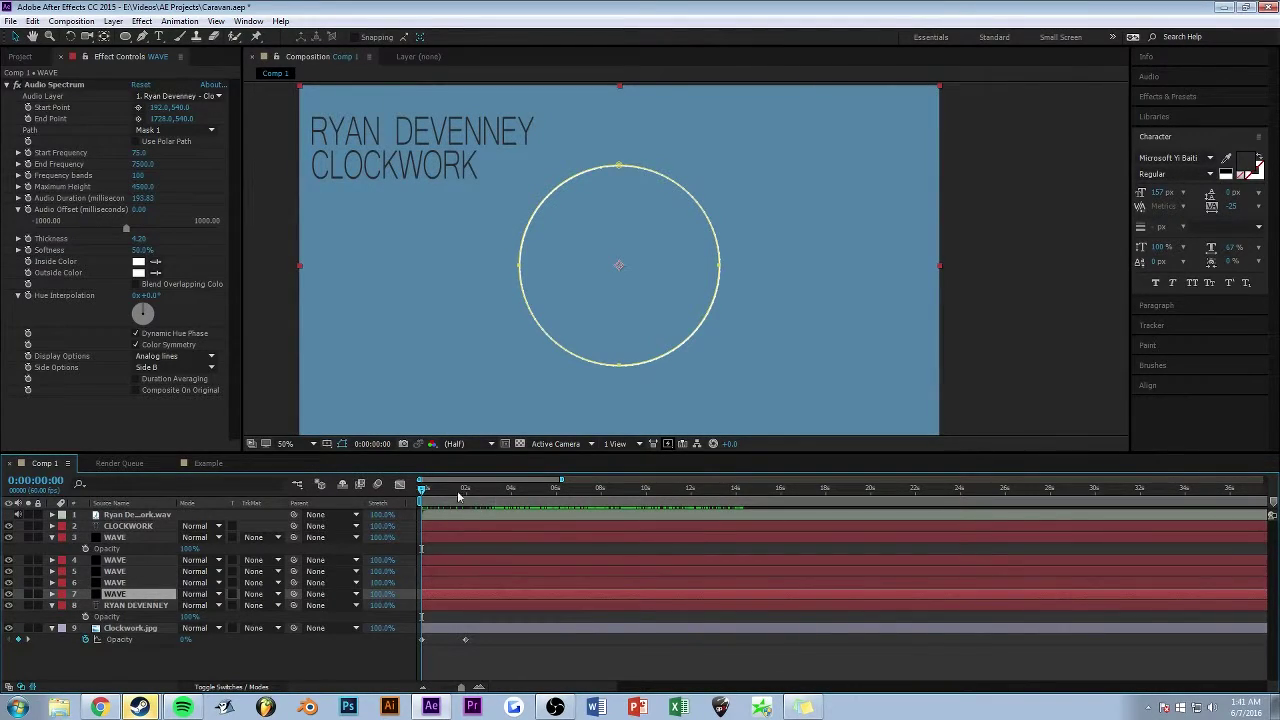
left_click_drag(424, 490, 517, 490)
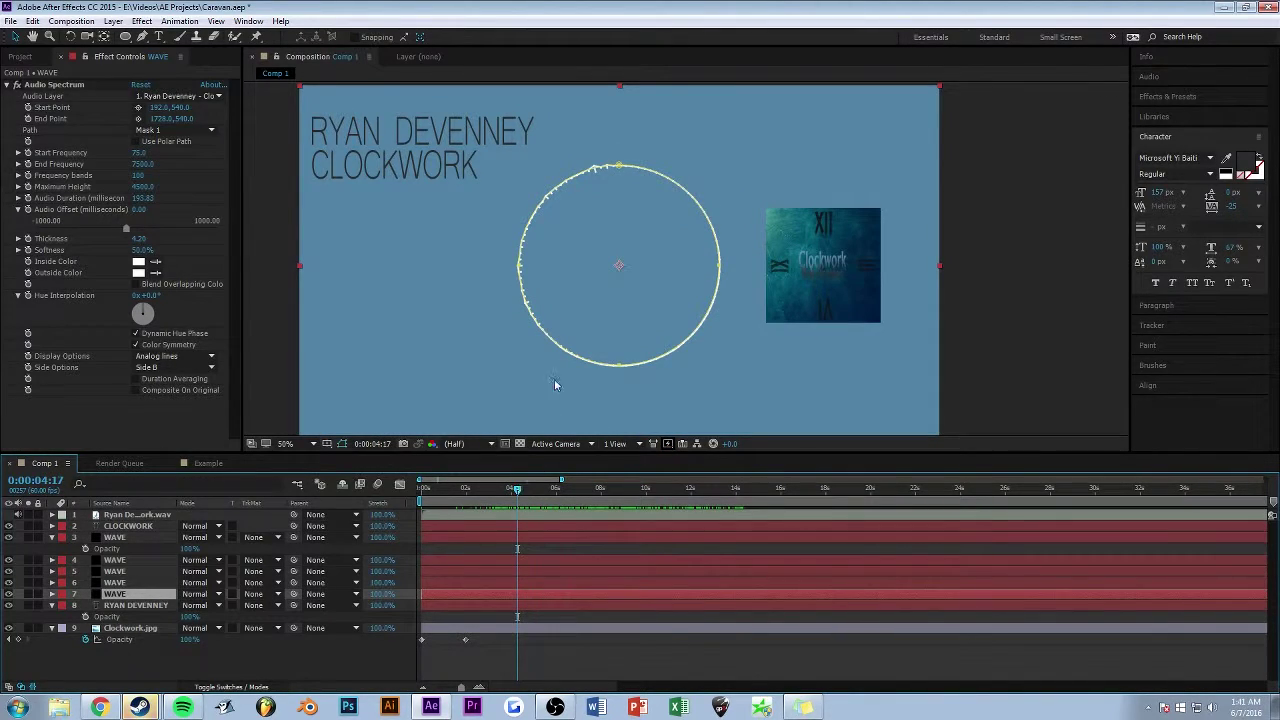
key("space")
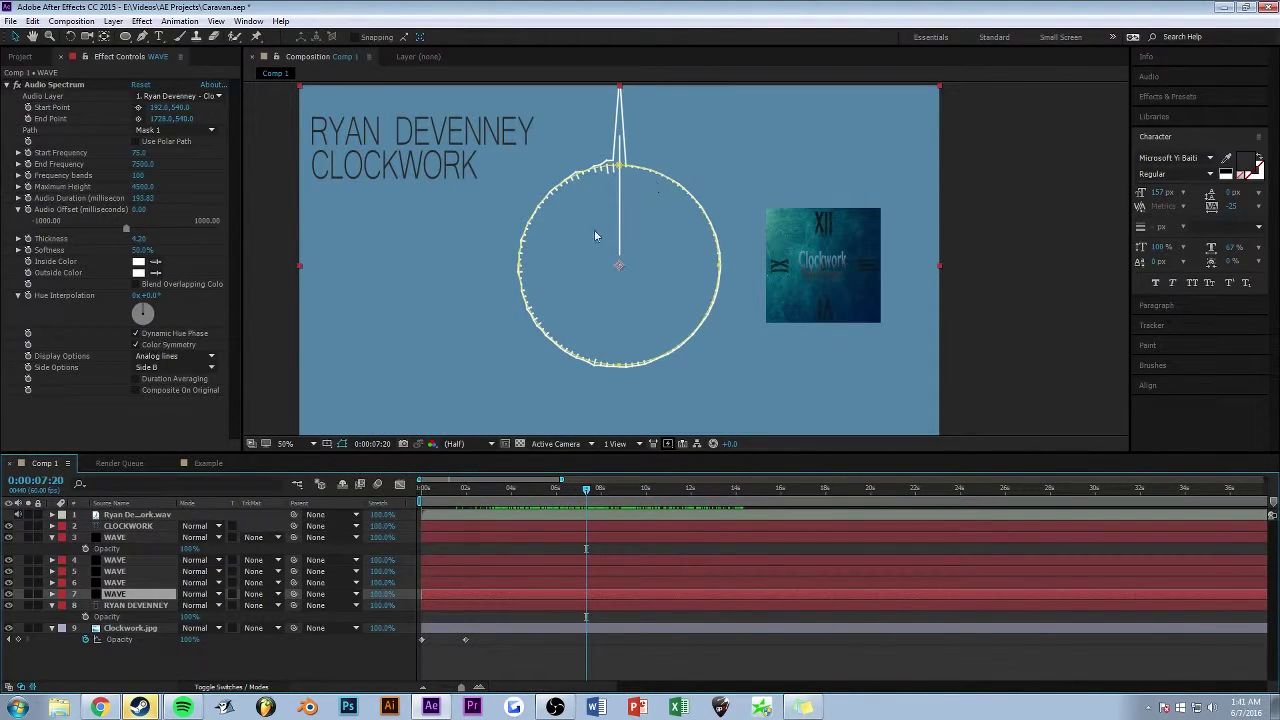
left_click(120, 582)
left_click(125, 572)
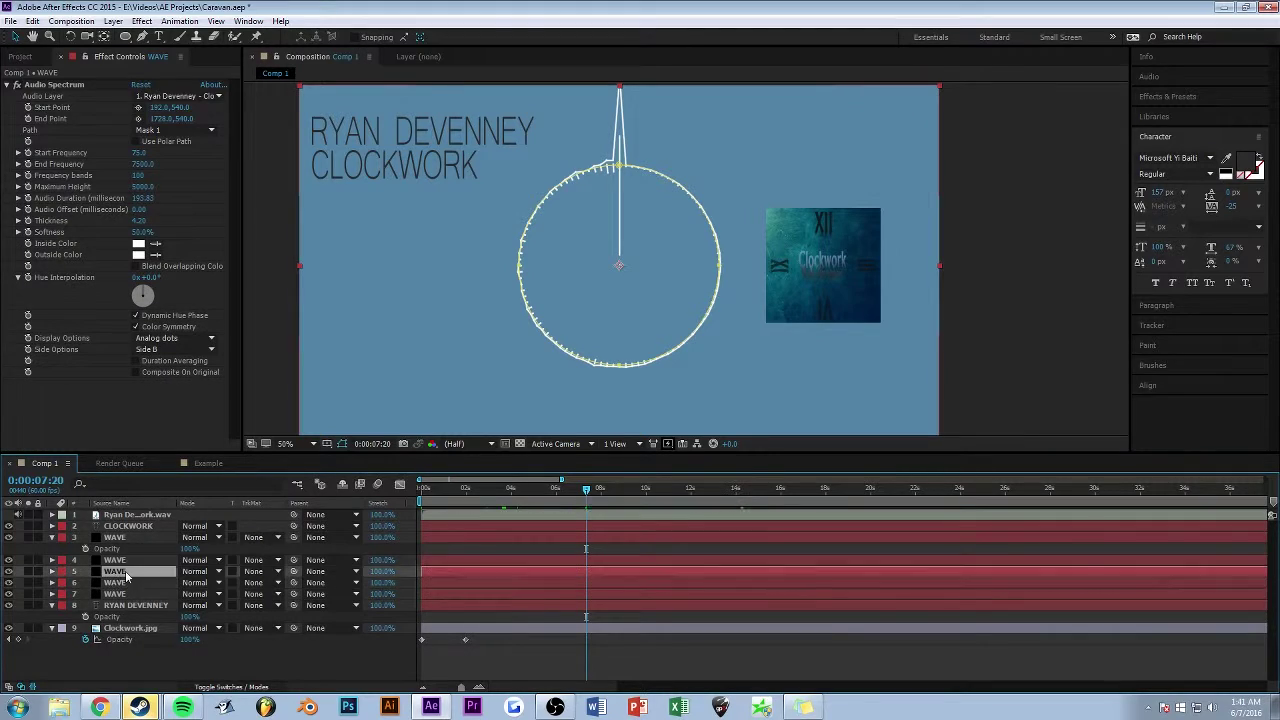
- Compare the settings of layers 4, 6 and 3 WAVE, ending on layer 6
left_click(127, 561)
left_click(115, 582)
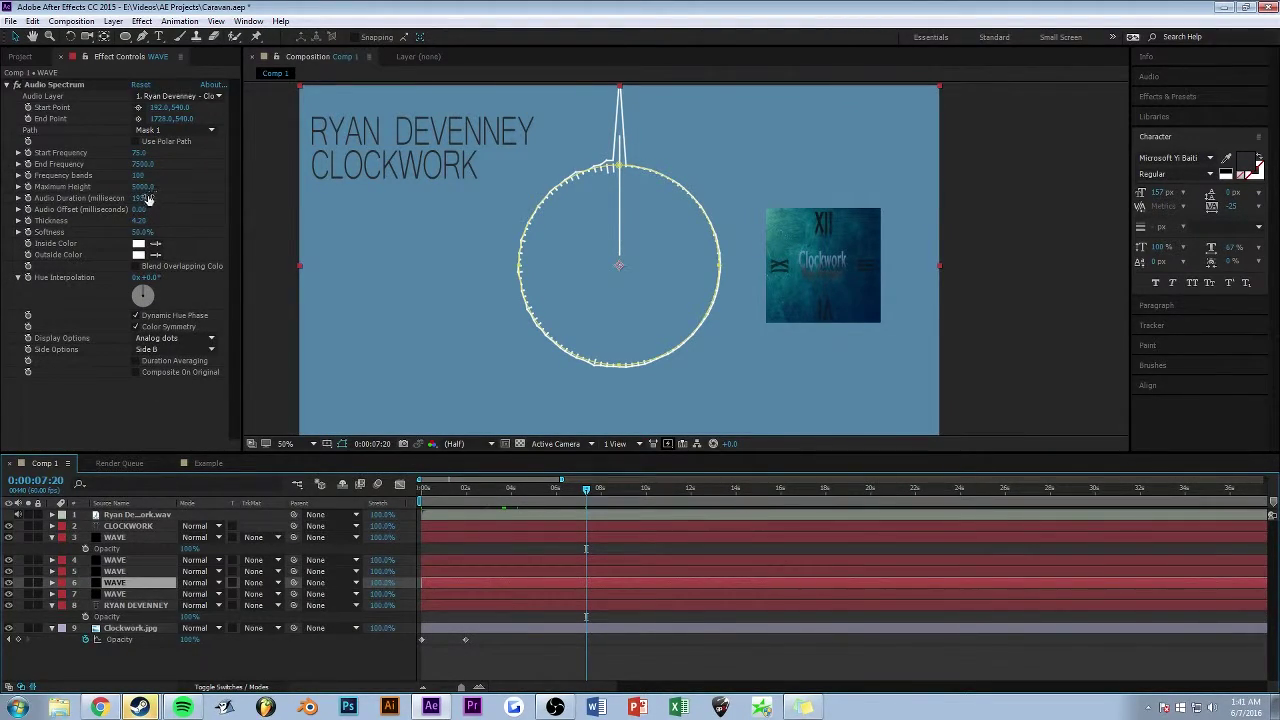
left_click(116, 537)
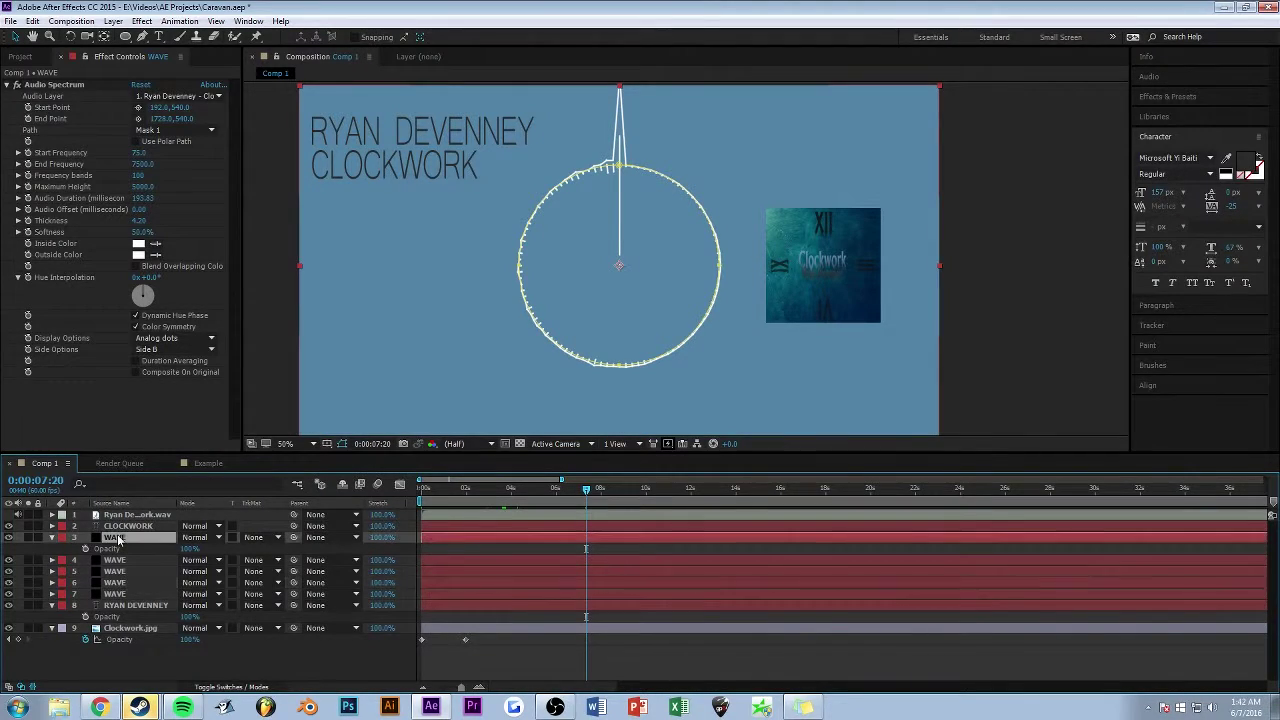
left_click(122, 586)
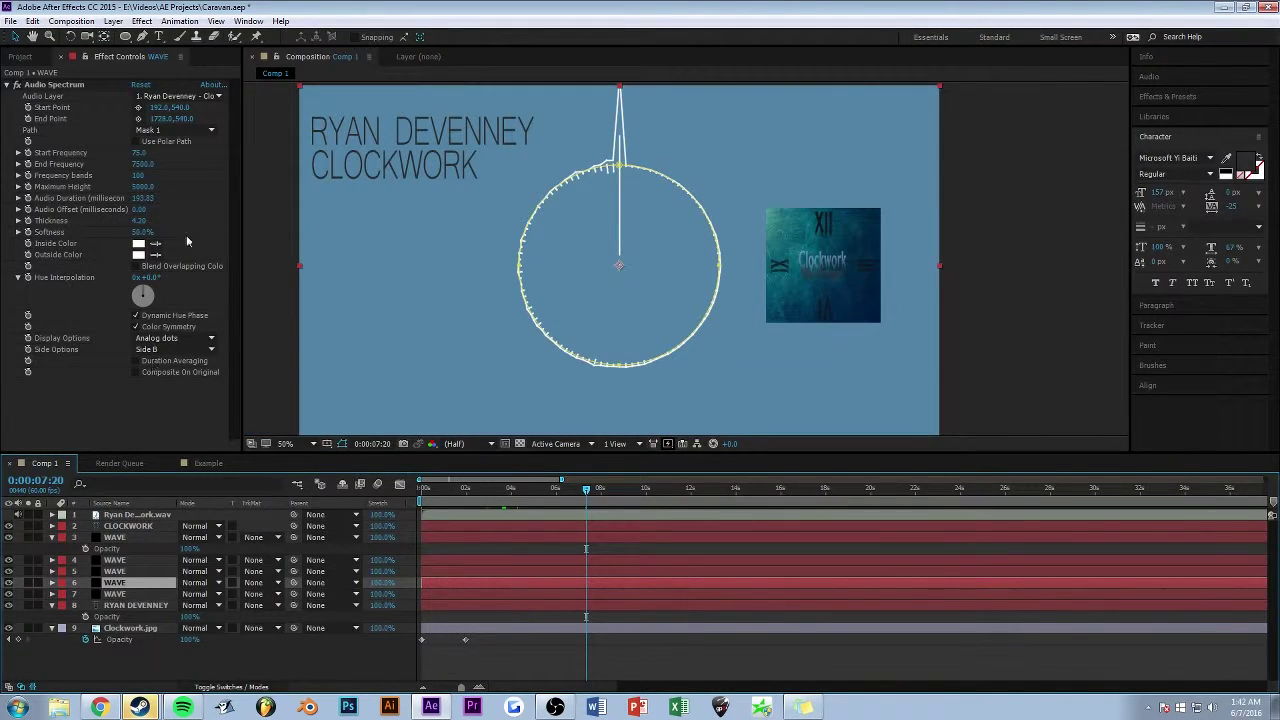
- Raise layer 6 WAVE's Maximum Height to 5100 and scrub it higher, then move time to 0:00:08:42
left_click(142, 187)
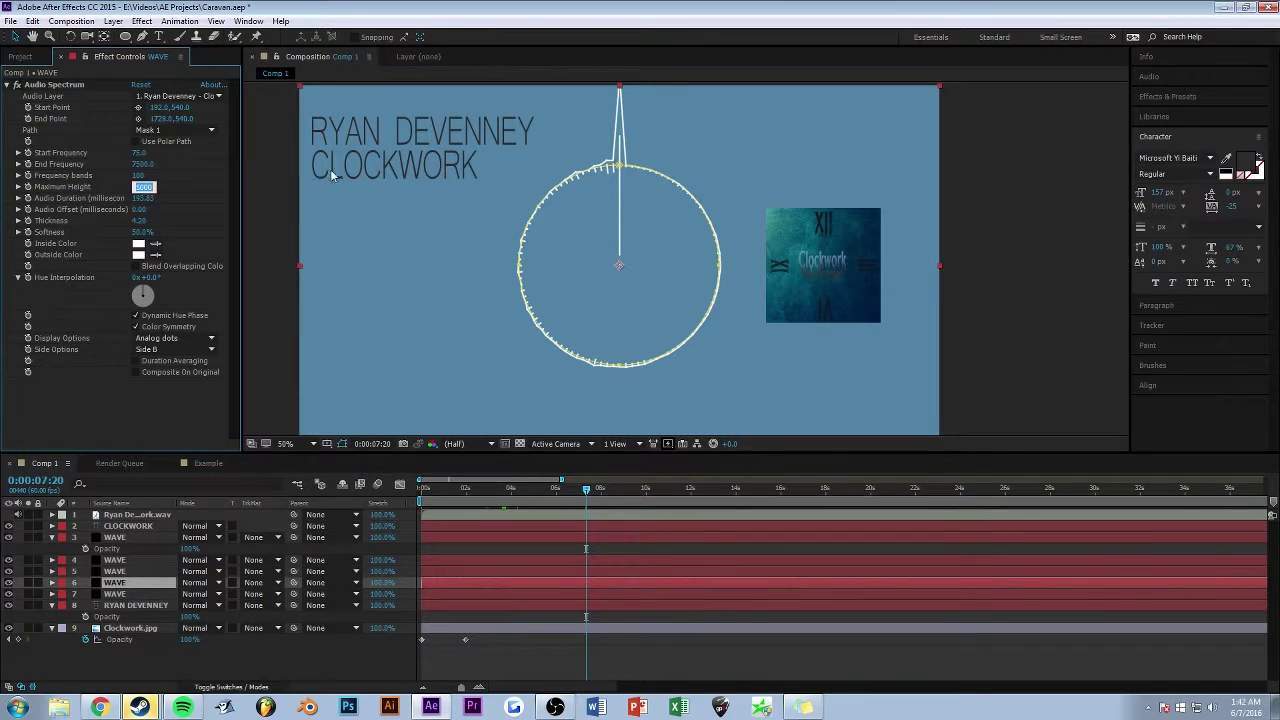
type("5100")
key("Return")
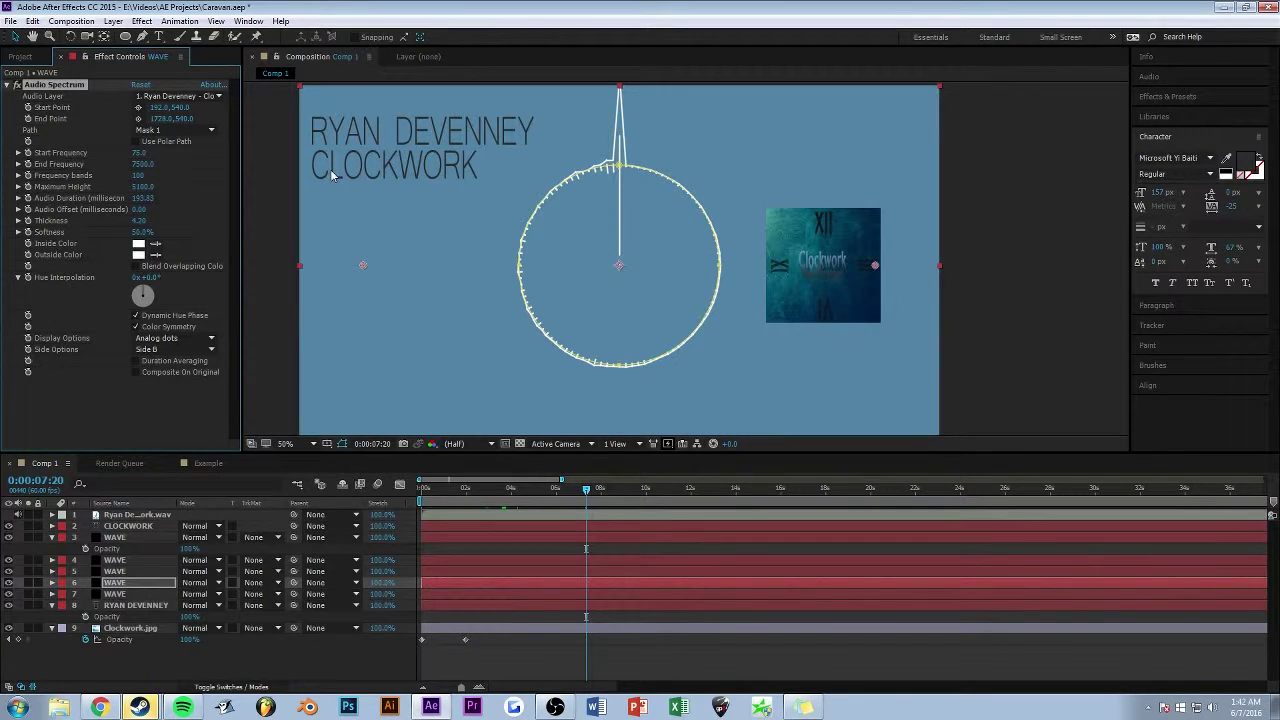
key("period")
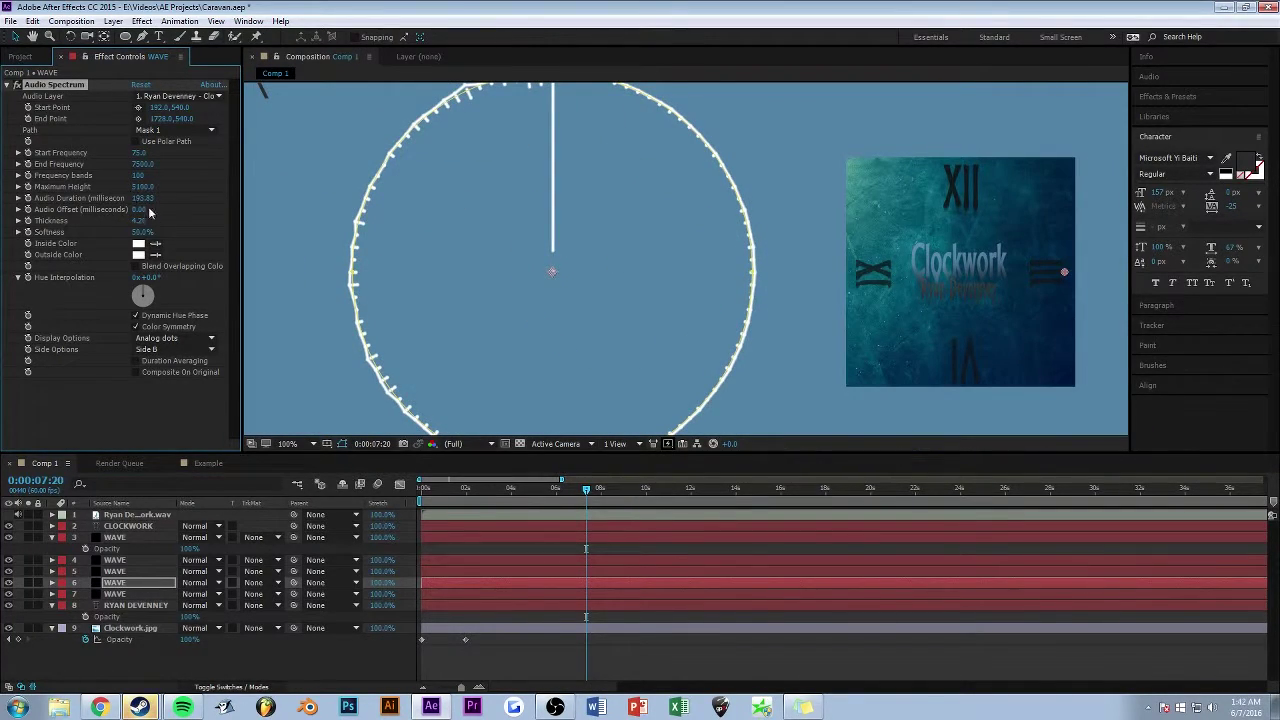
left_click_drag(140, 190, 352, 187)
key("comma")
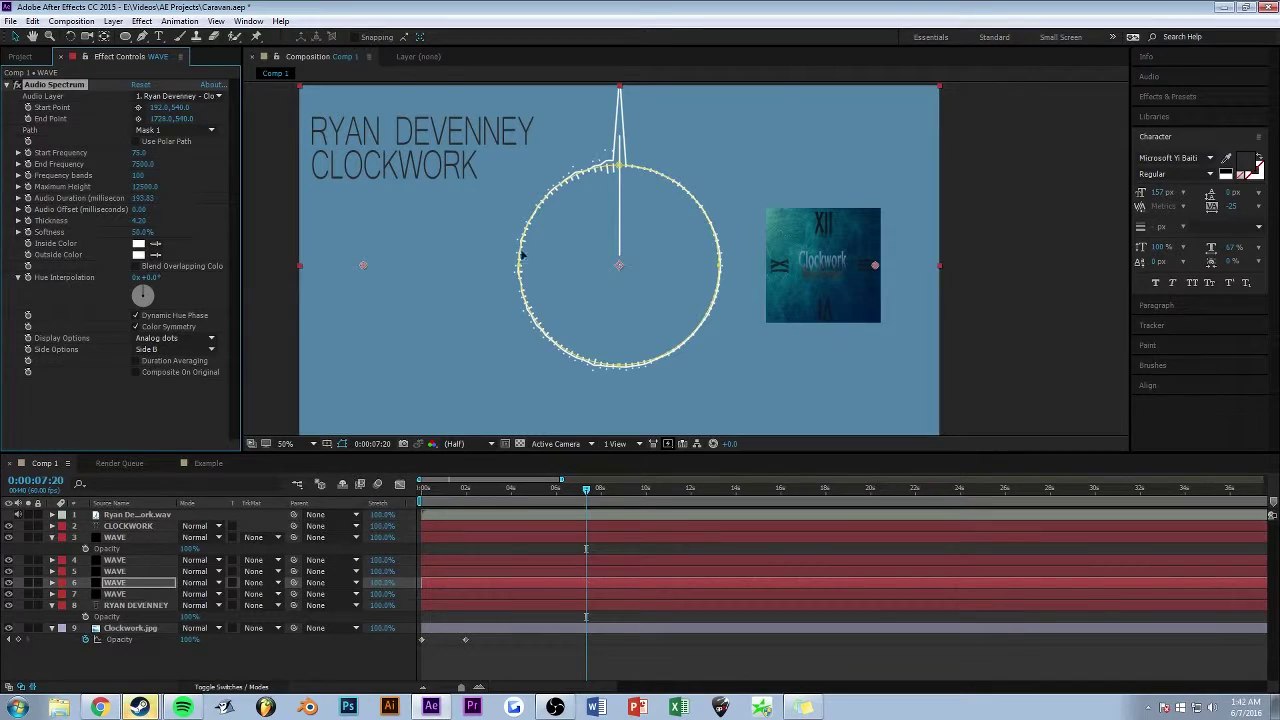
left_click_drag(586, 489, 374, 482)
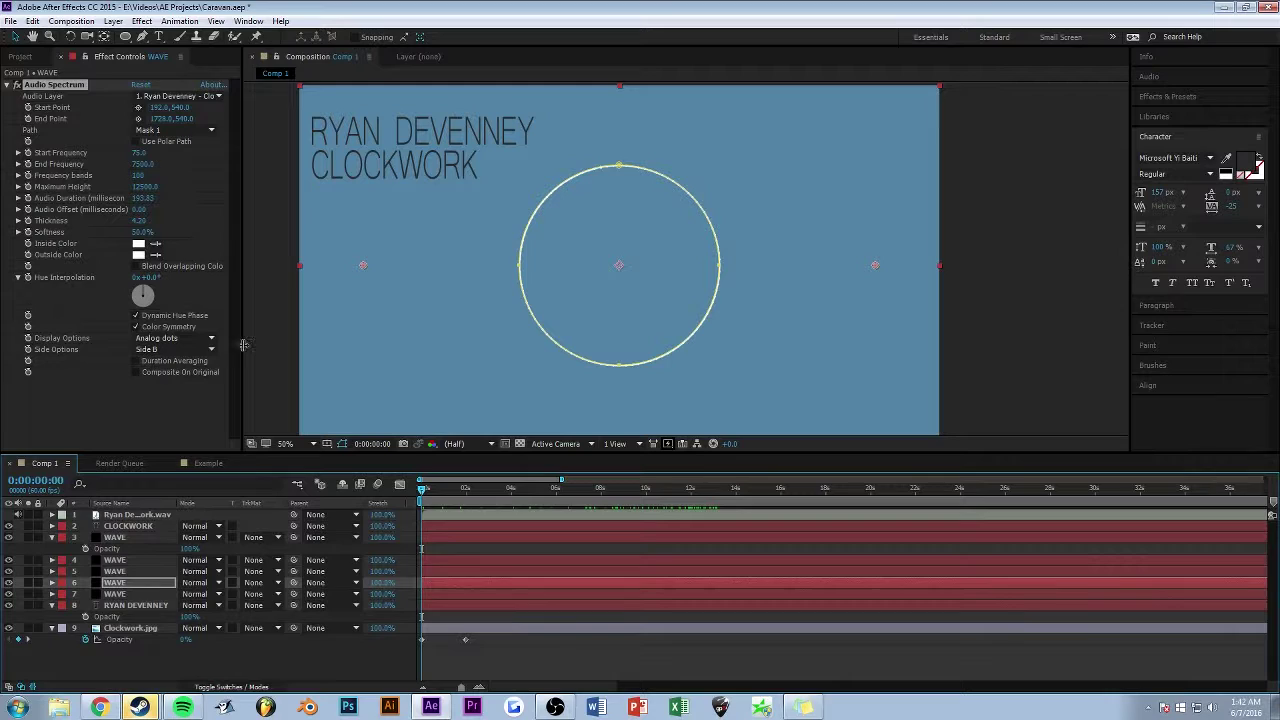
key("comma")
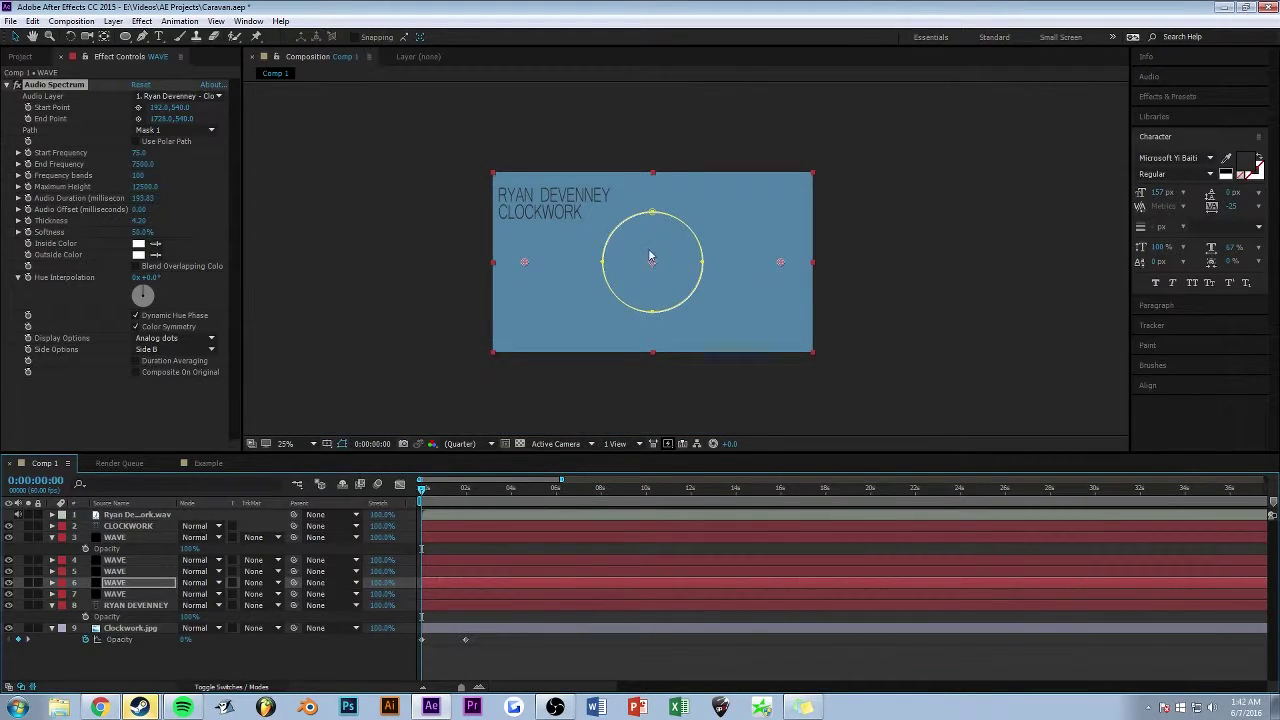
key("period")
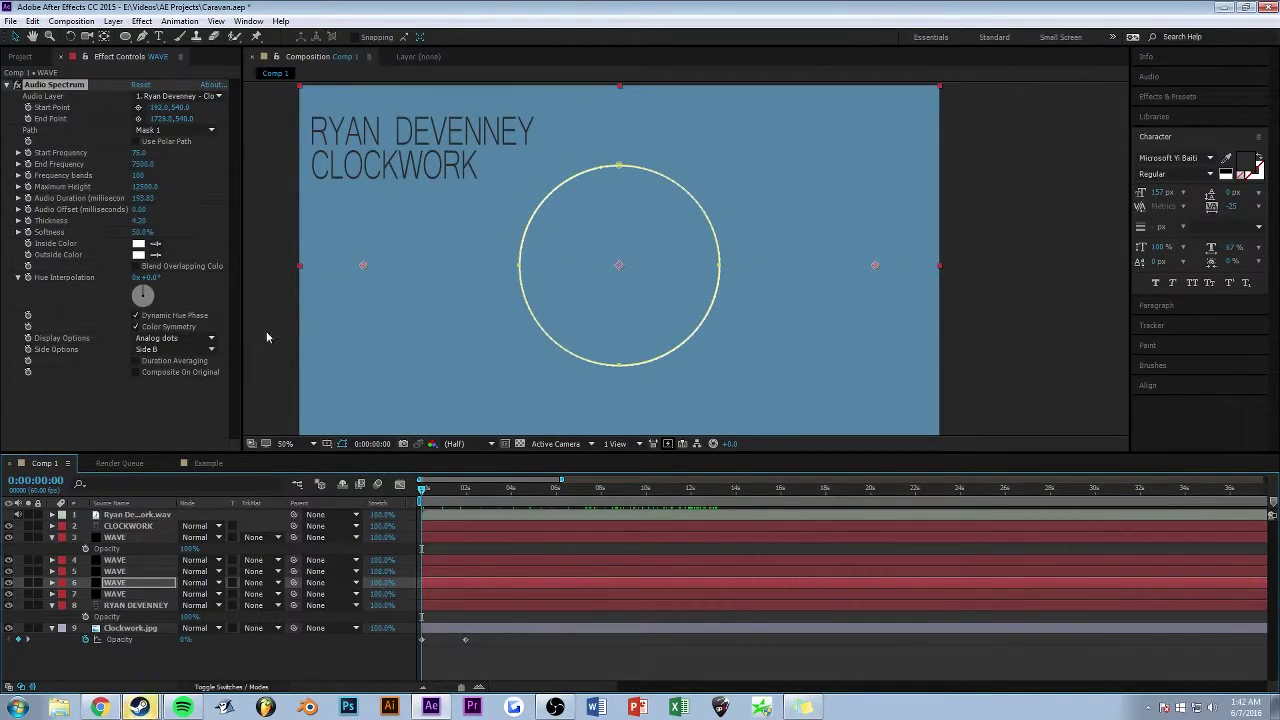